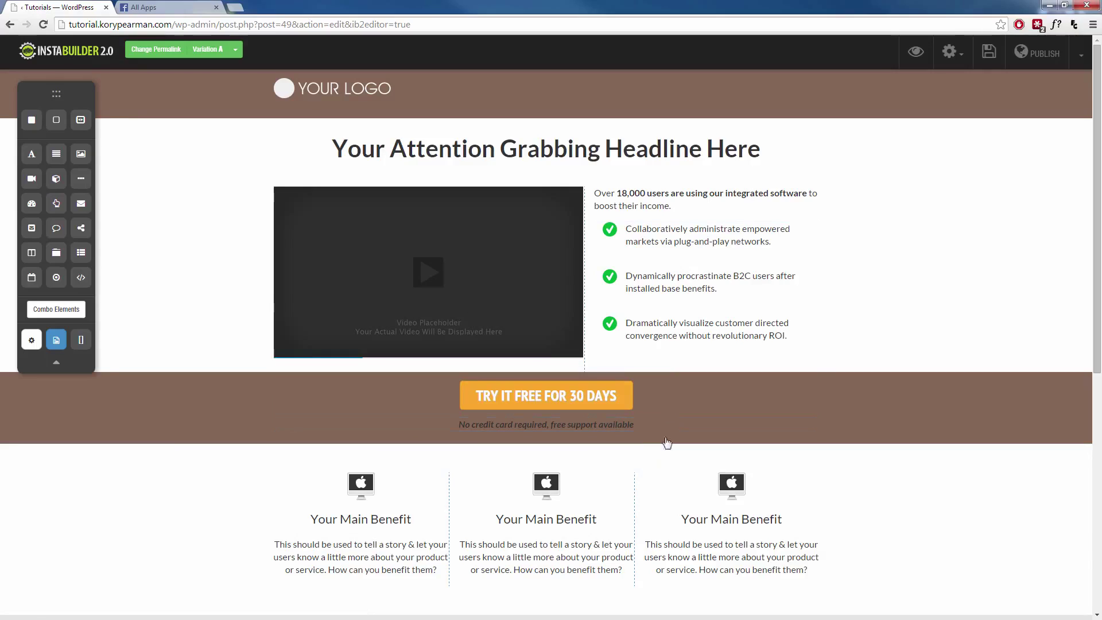
Select the TRY IT FREE FOR 30 DAYS button and browse its text and style settings
click(554, 395)
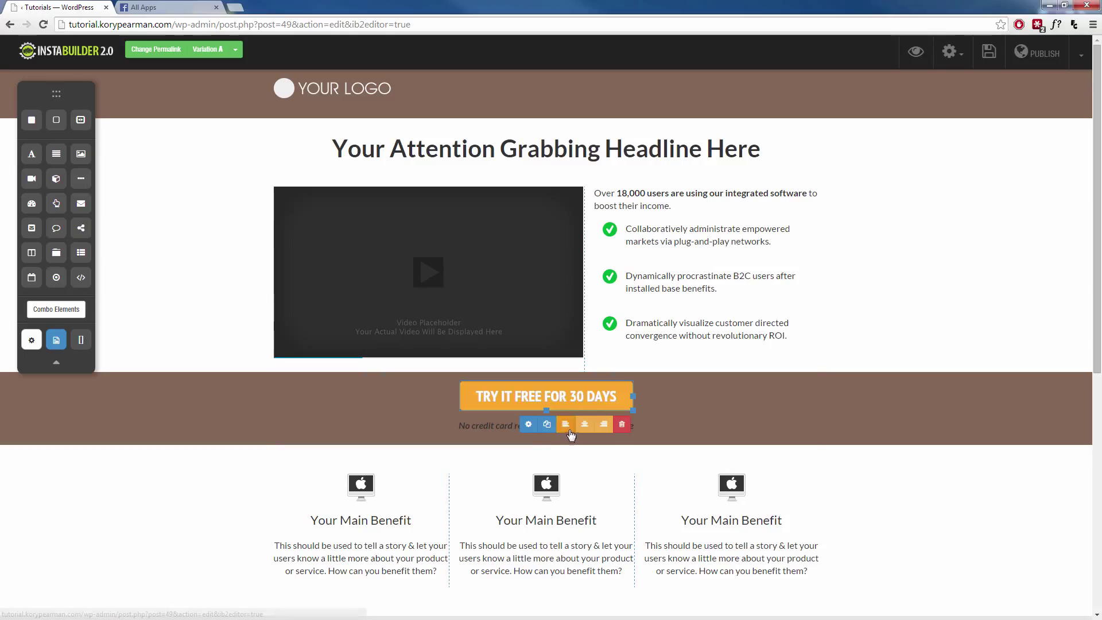
click(528, 425)
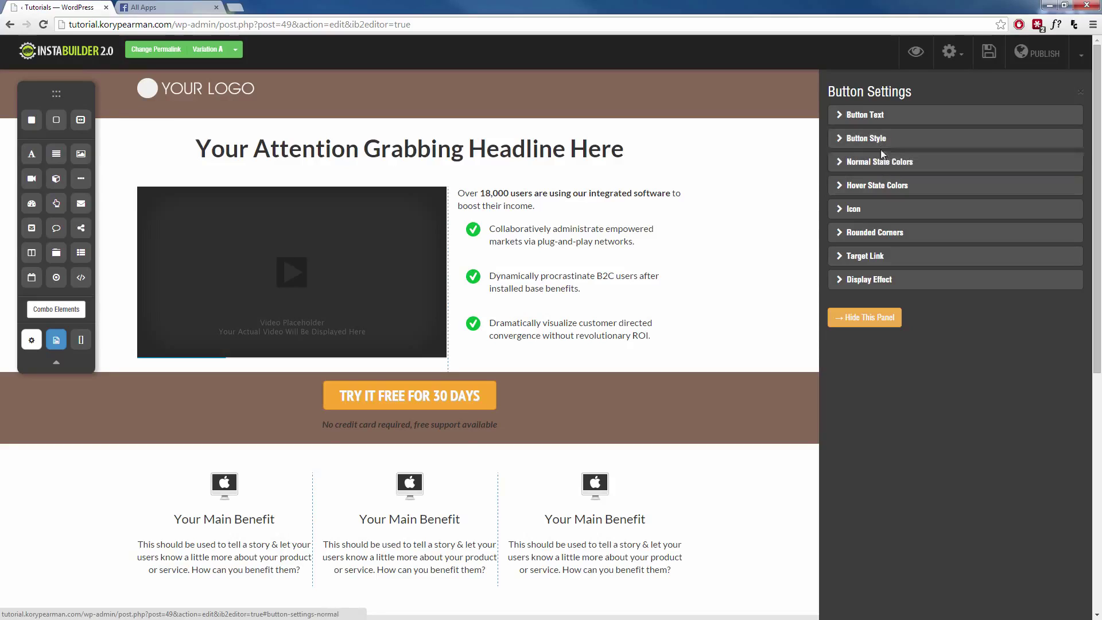
click(891, 117)
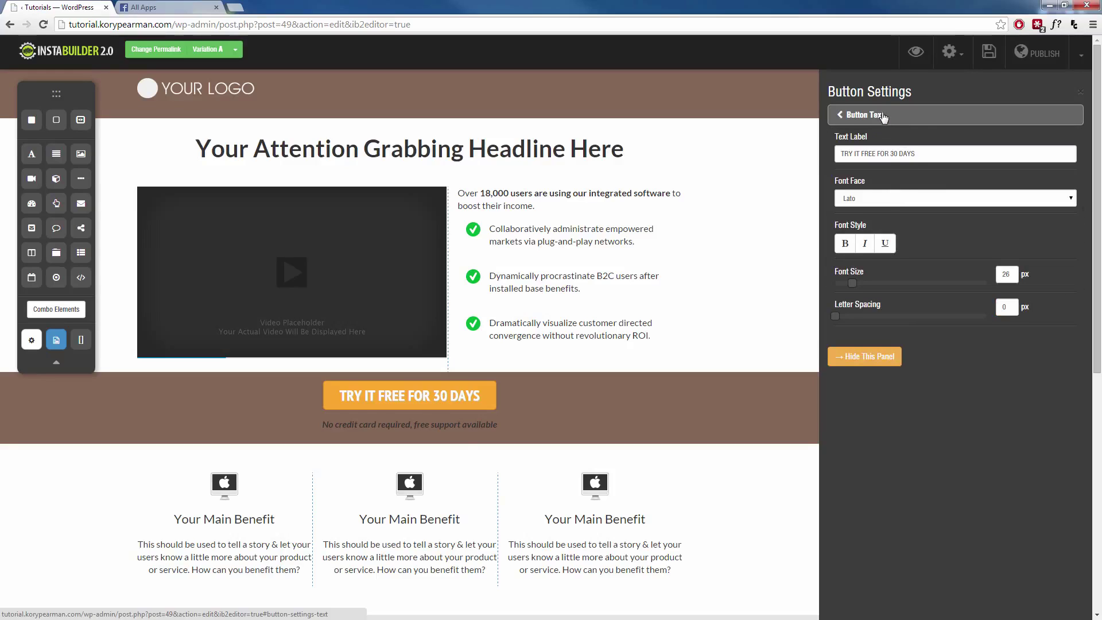
click(885, 116)
click(897, 136)
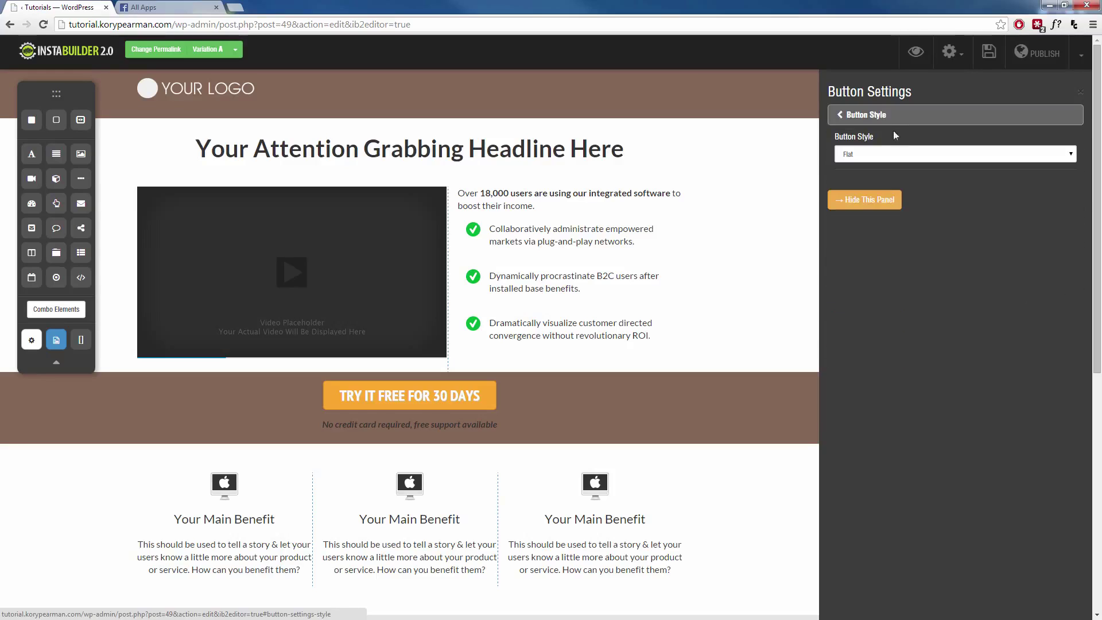
click(890, 117)
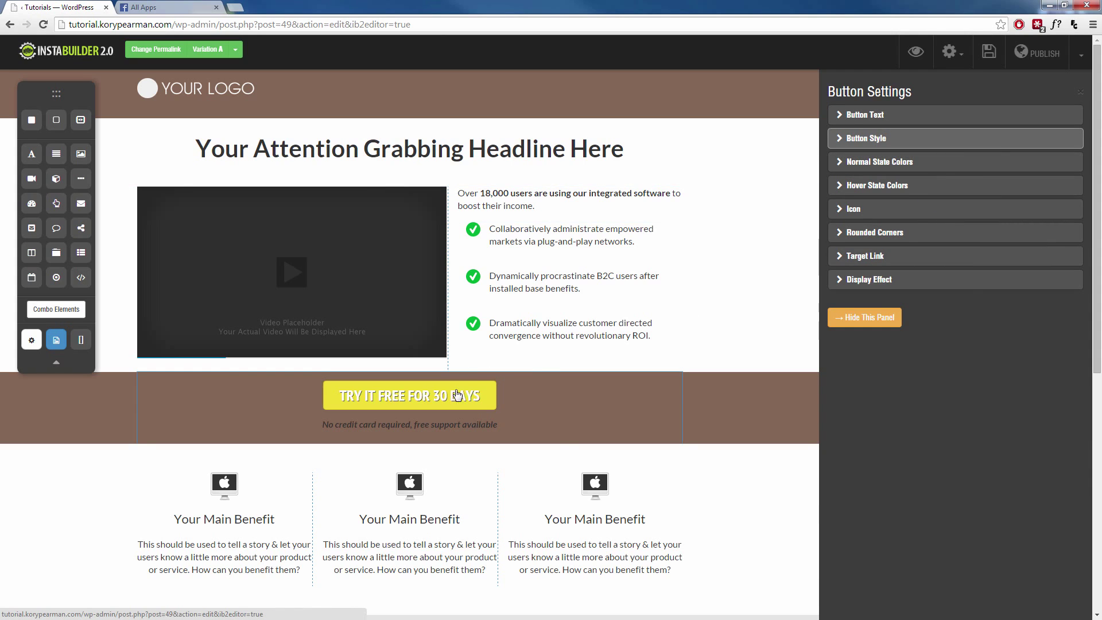
Make the forward arrow the button icon, keeping the display animation at None
click(915, 217)
click(880, 247)
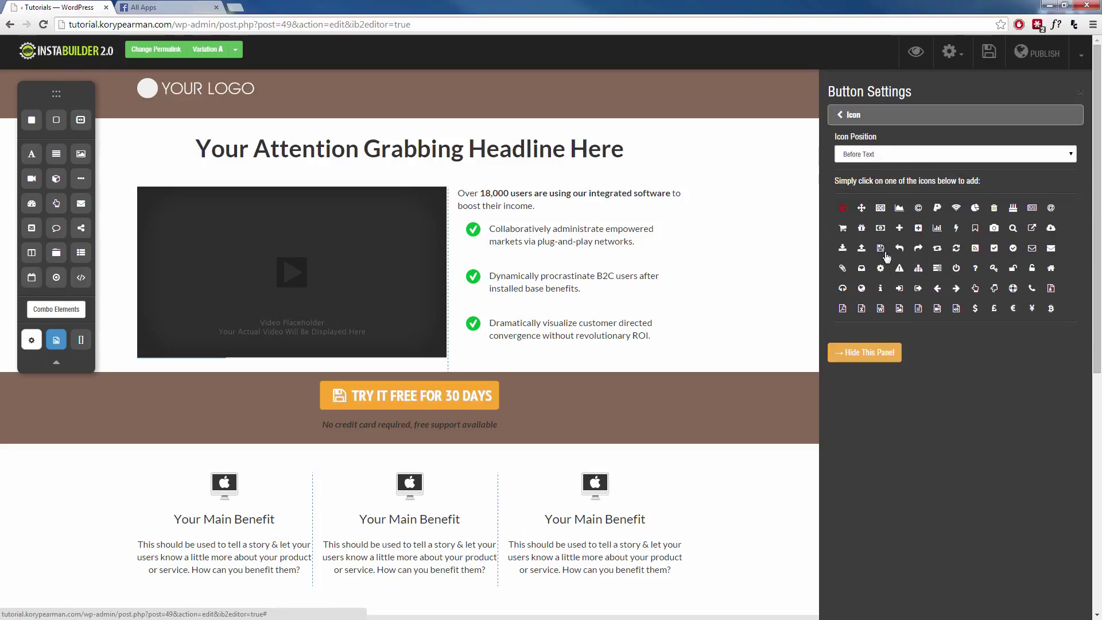
click(898, 288)
click(863, 275)
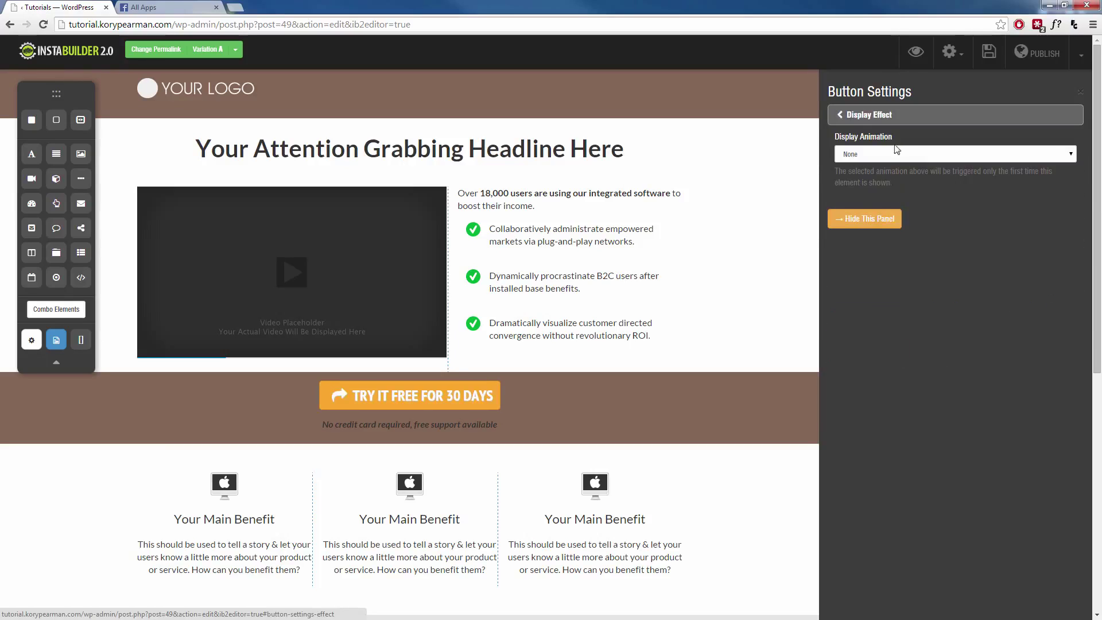
click(905, 154)
click(907, 150)
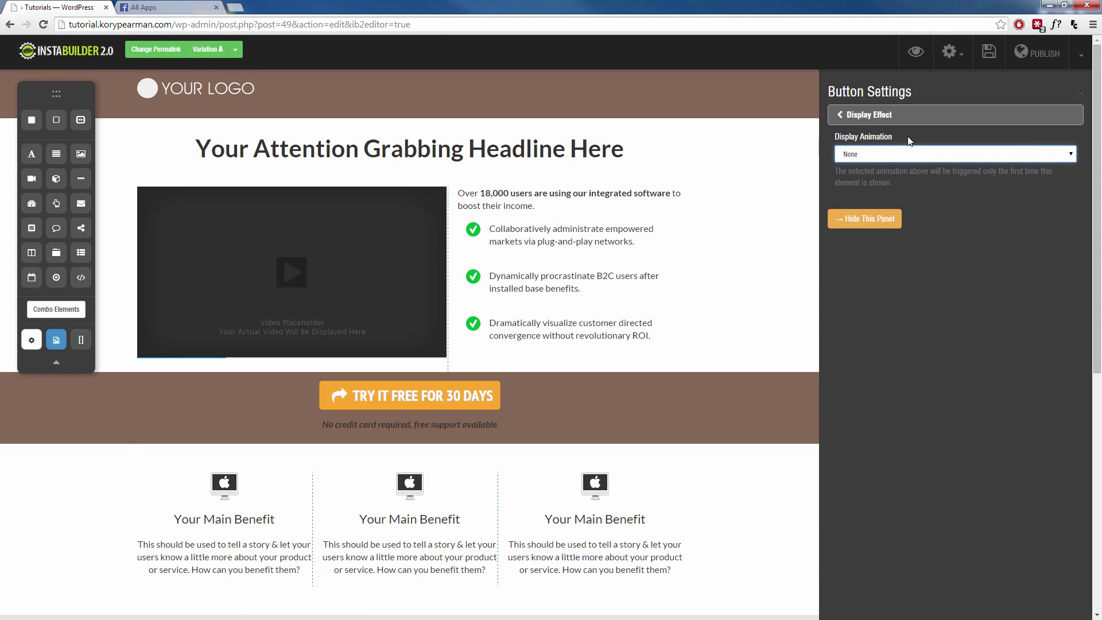
click(910, 115)
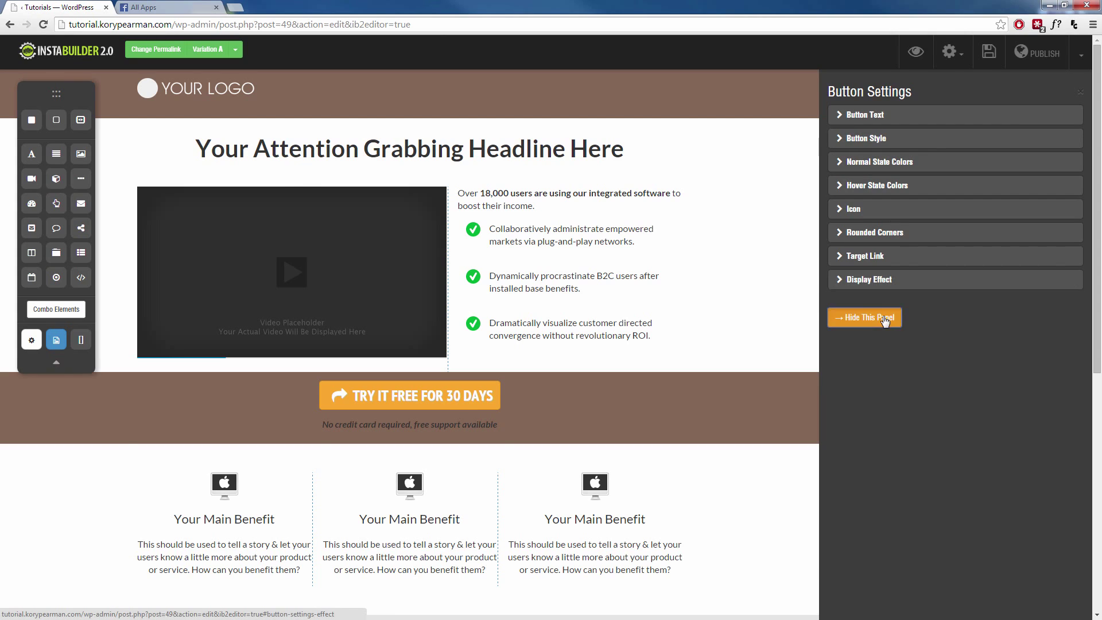
click(884, 320)
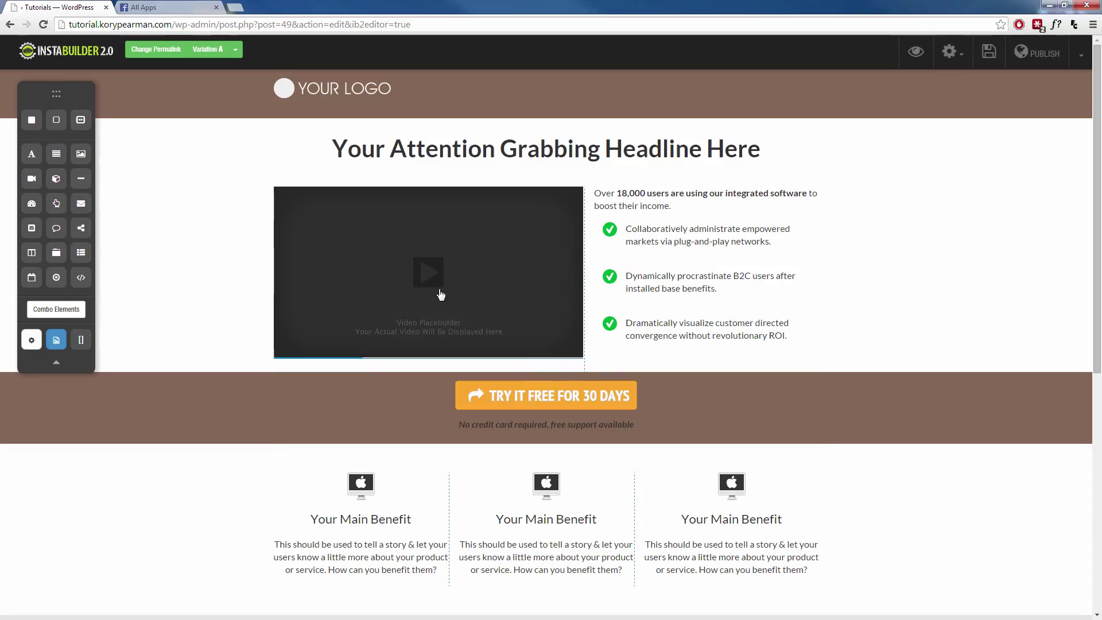
mouse_move(439, 291)
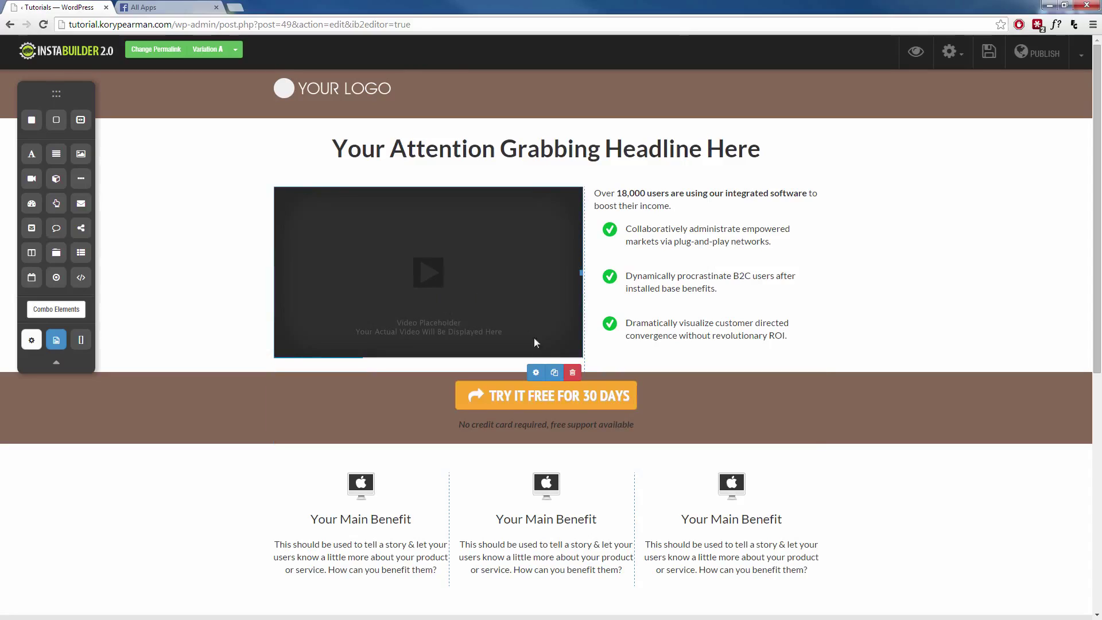
click(536, 373)
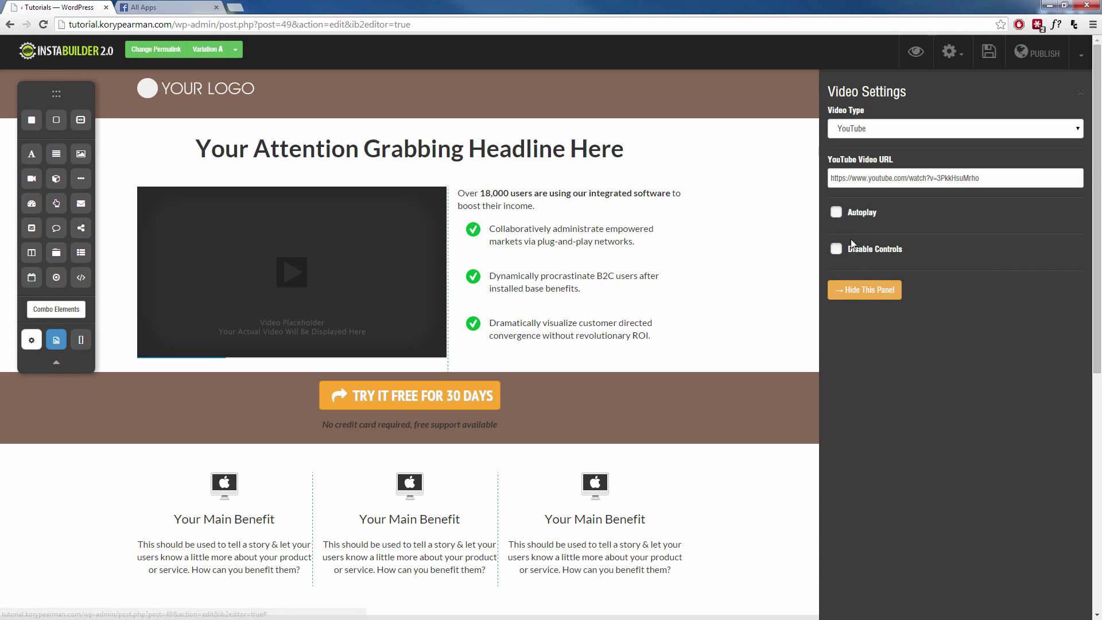
click(866, 290)
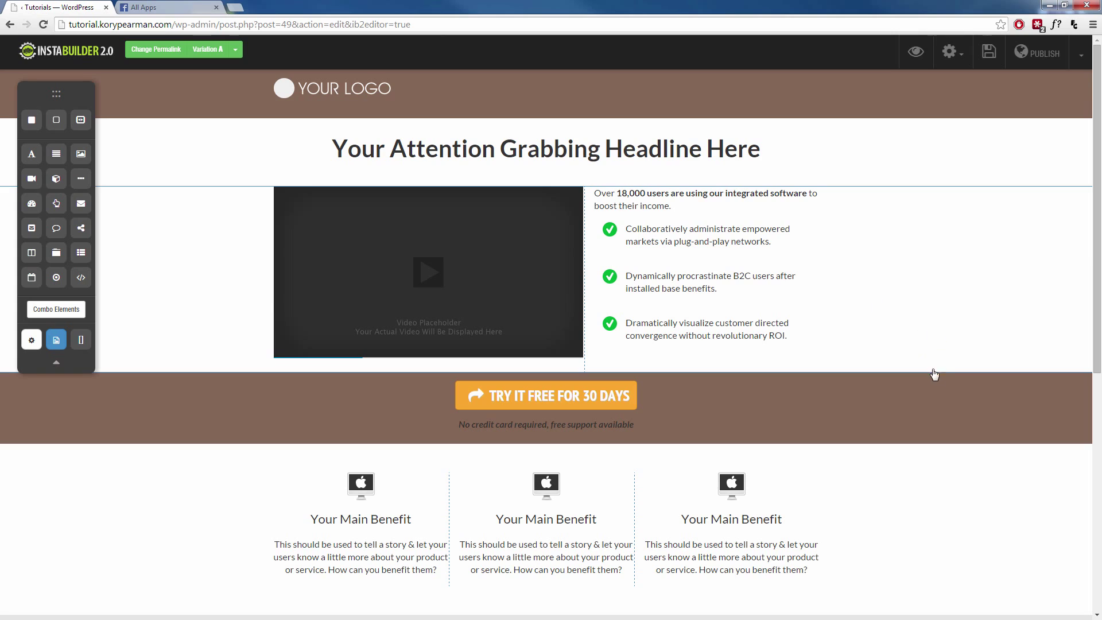
scroll(942, 376, down, 4)
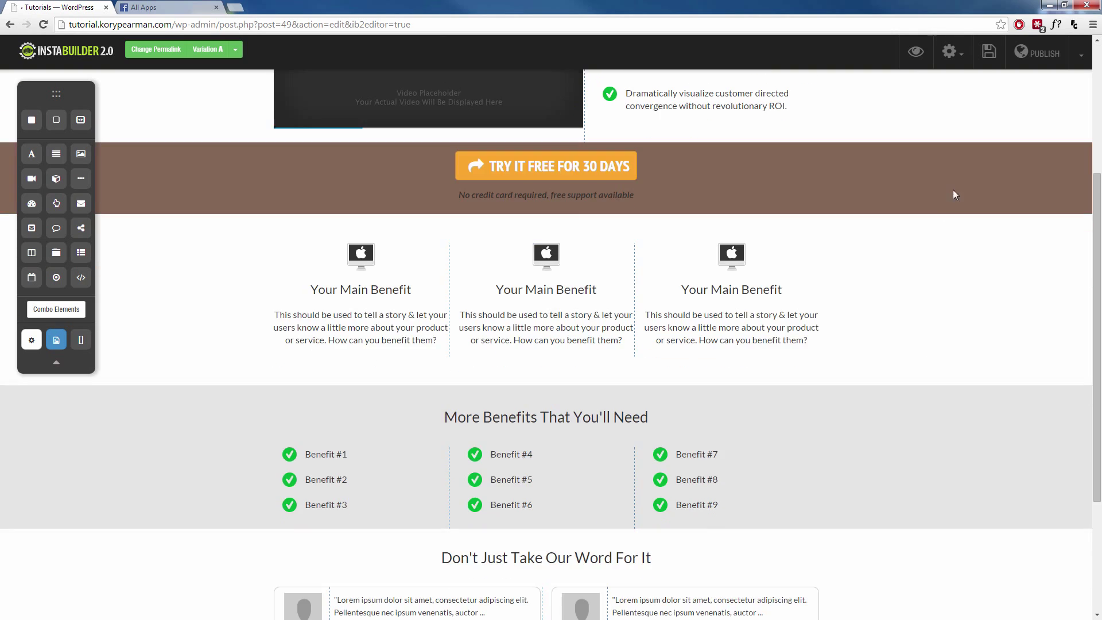
mouse_move(545, 262)
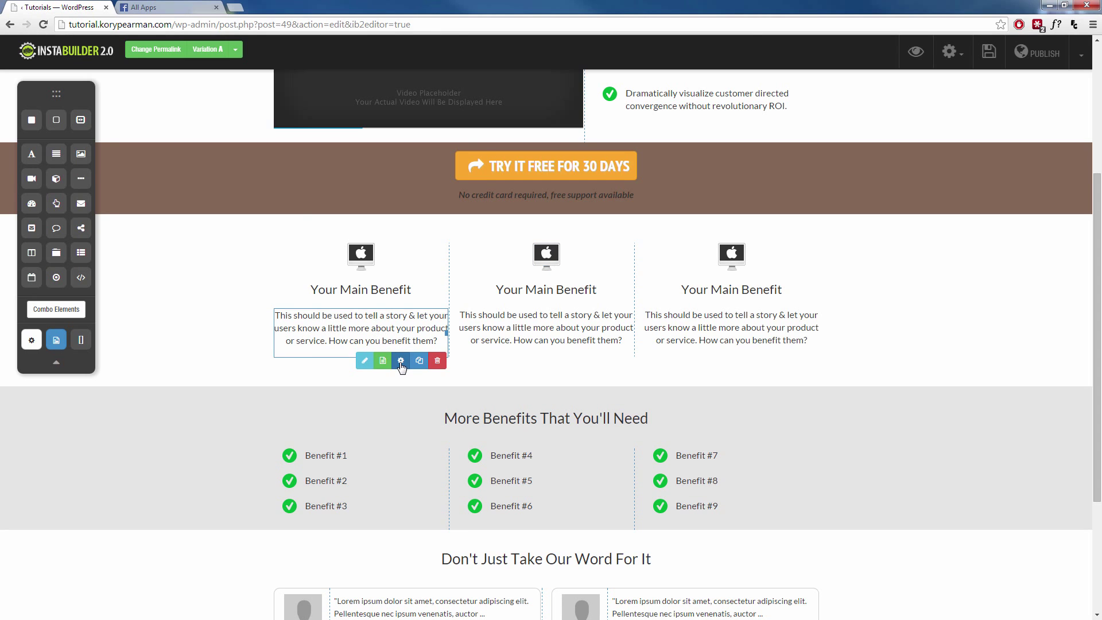
click(400, 361)
click(457, 370)
click(395, 342)
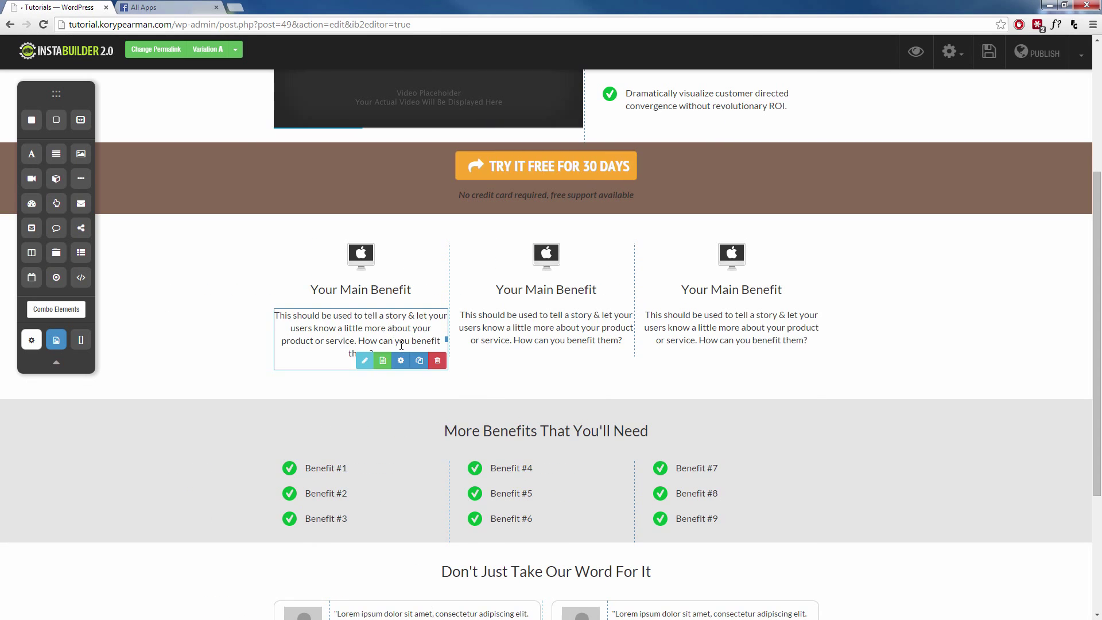
scroll(395, 342, up, 4)
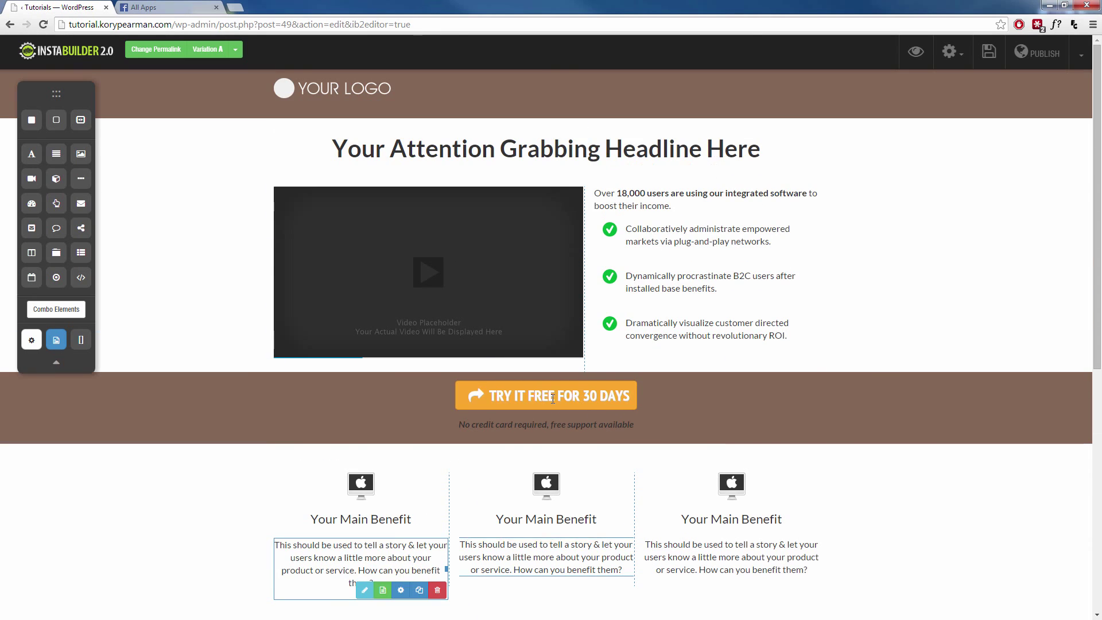
click(661, 214)
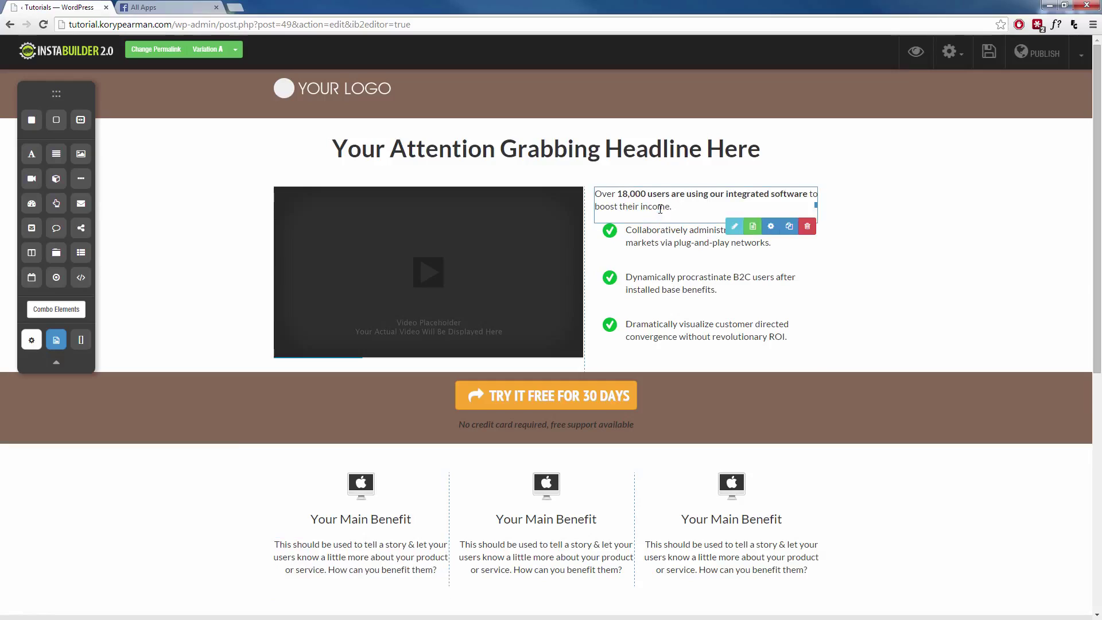
Overwrite the paragraph beside the video with 'My new text' and centre-align that line
click(736, 229)
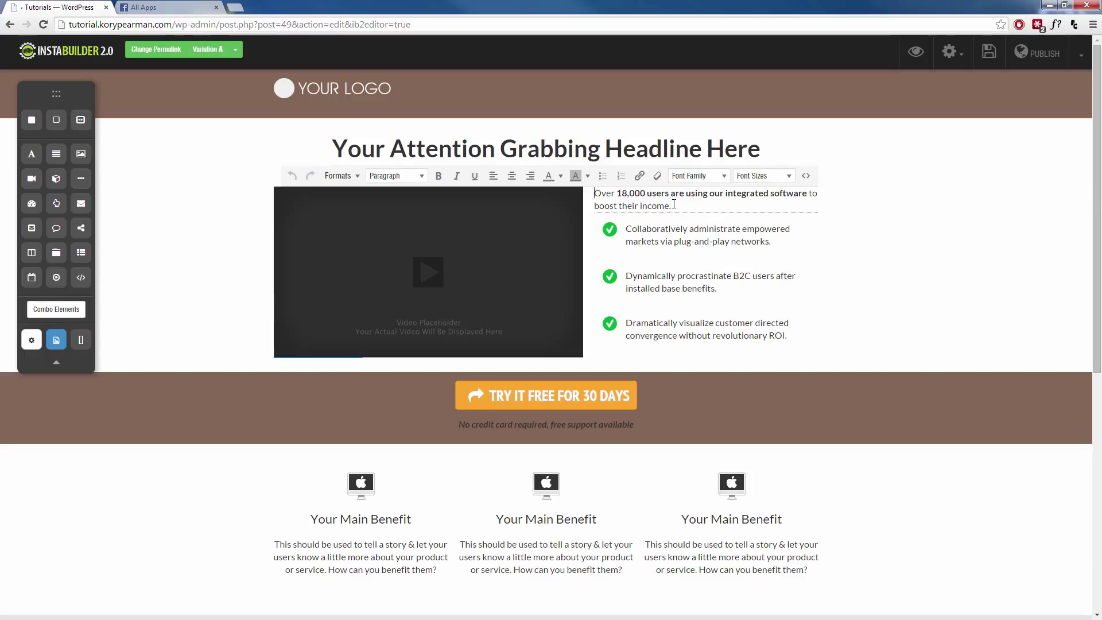
drag(682, 205, 603, 192)
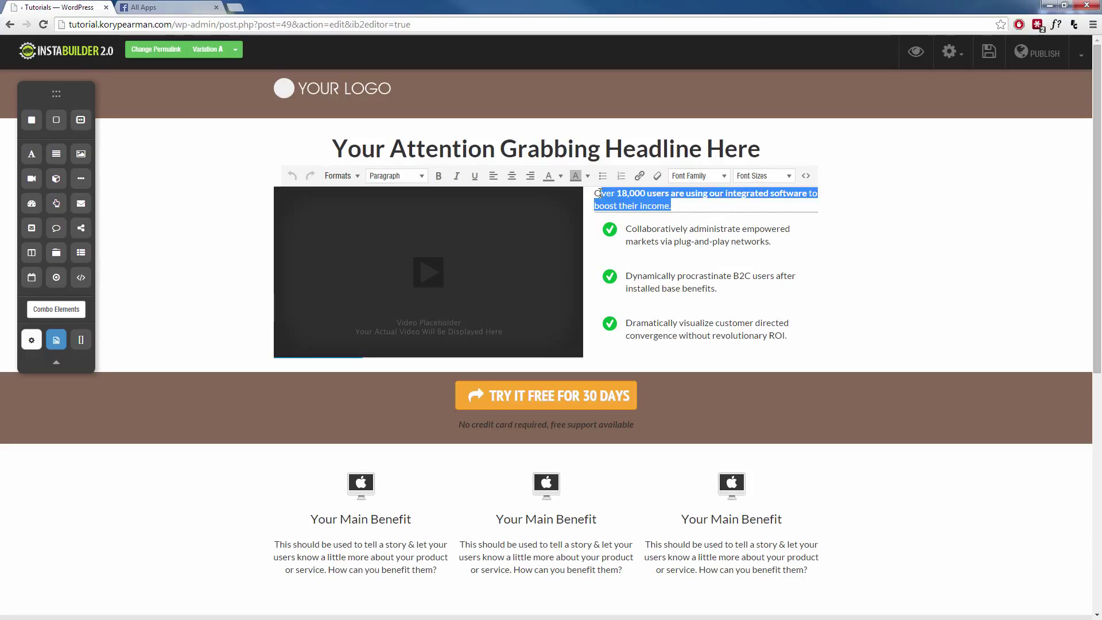
text(My new text)
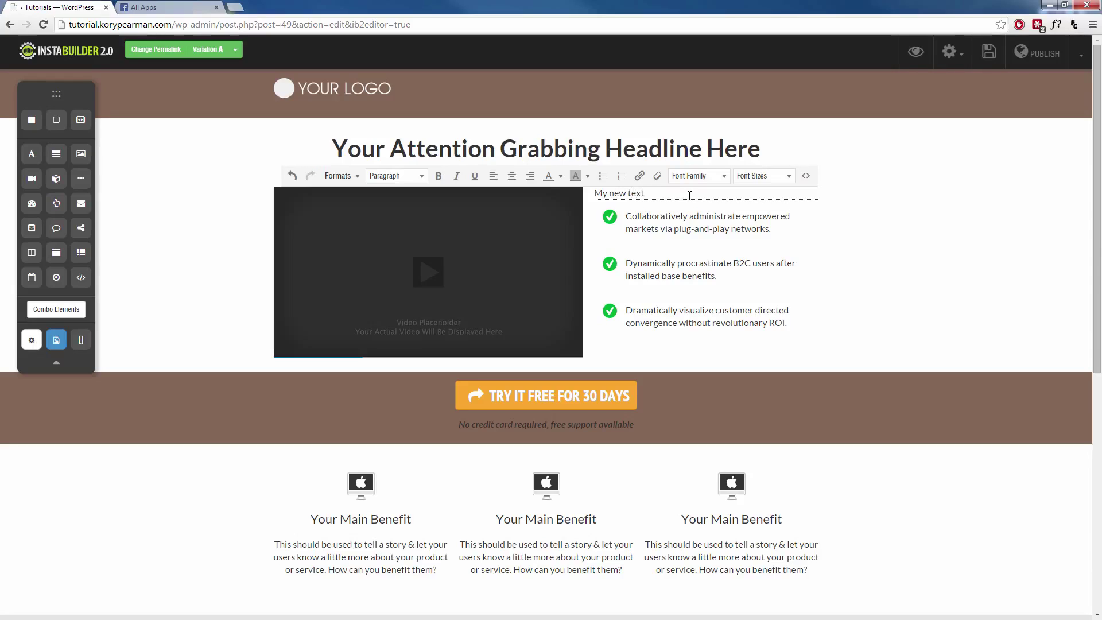
drag(687, 194, 570, 194)
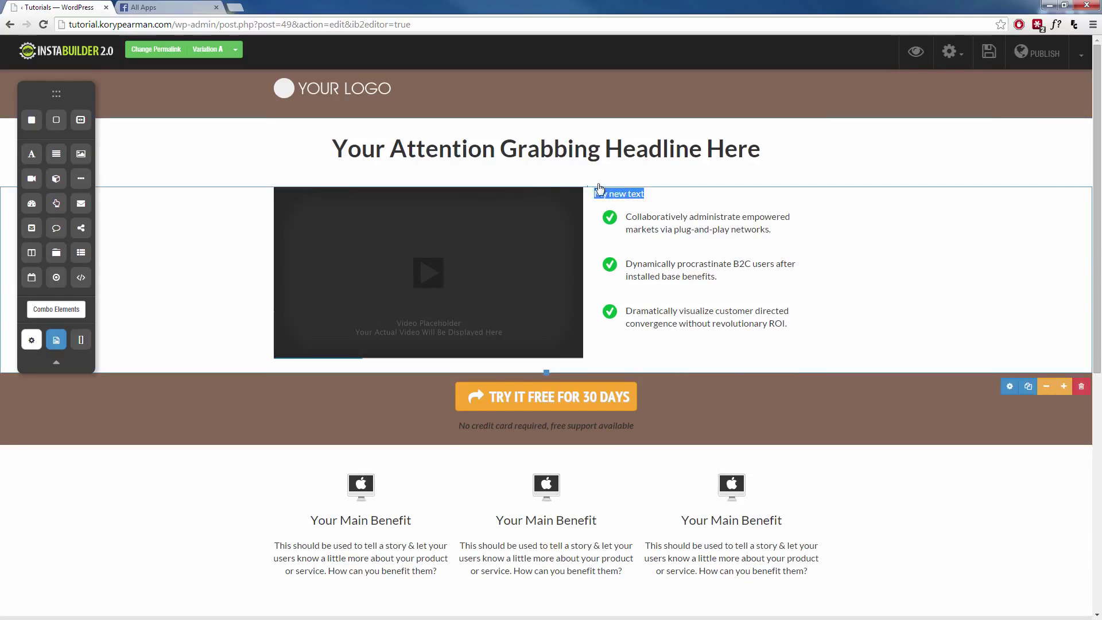
click(511, 175)
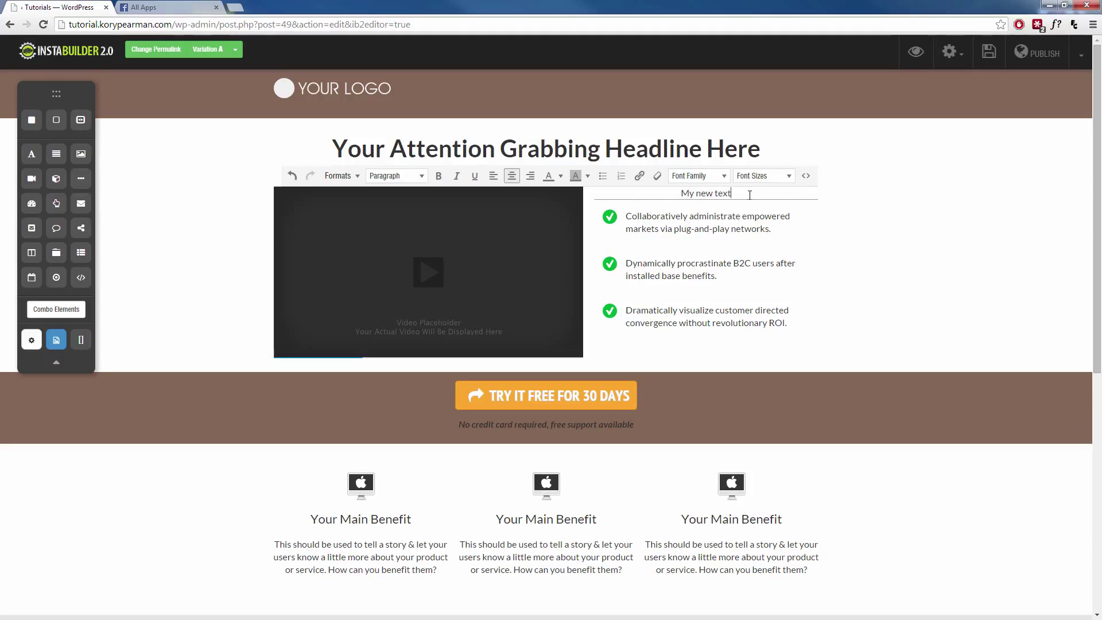
click(906, 233)
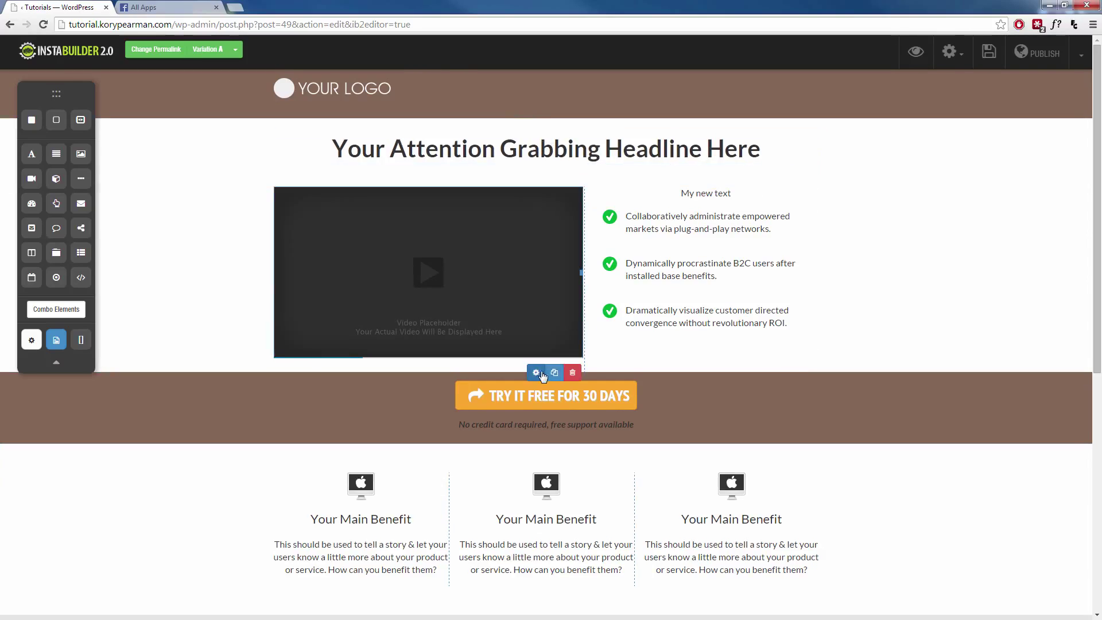
Check the video settings without changes, then scroll down to the testimonials and bottom button
click(542, 373)
click(878, 298)
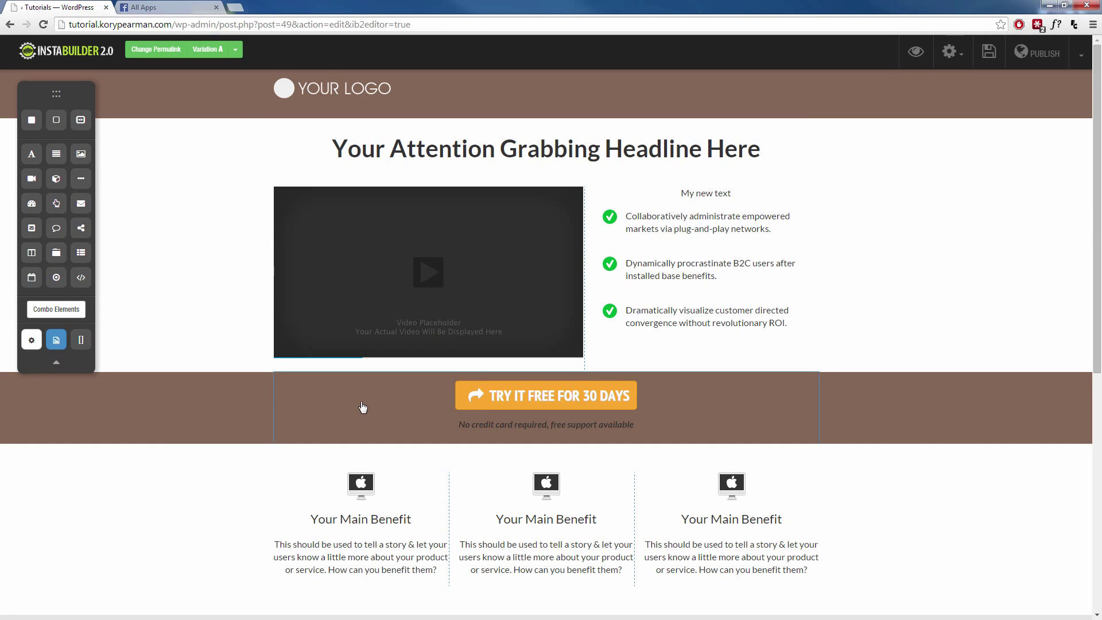
scroll(290, 401, down, 7)
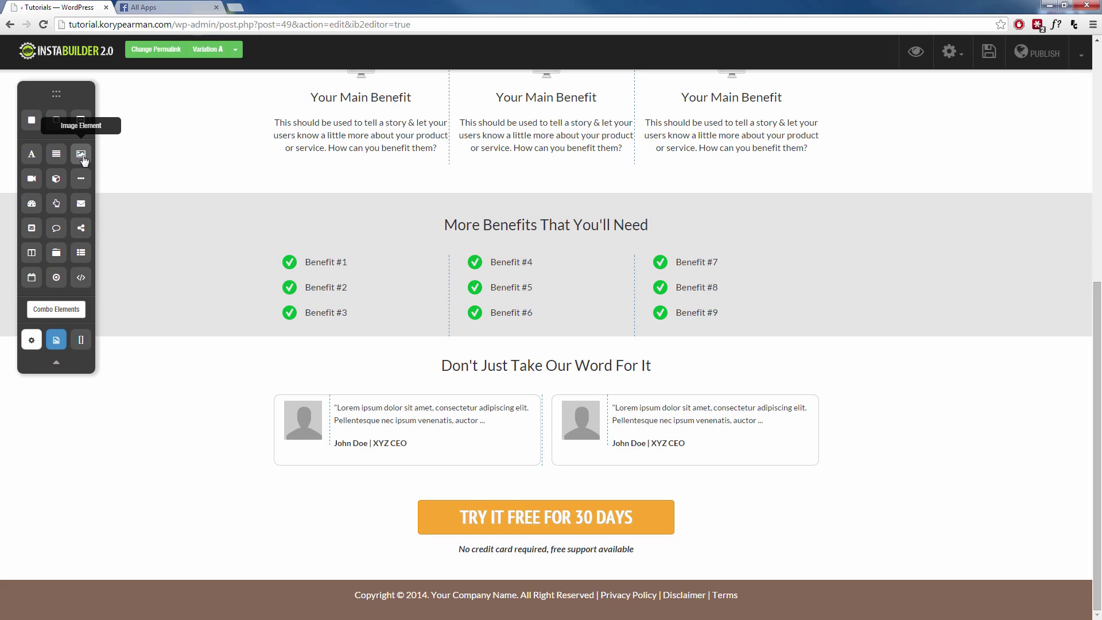
Drop an Image Element above the bottom free-trial button and leave its settings unchanged
drag(83, 160, 551, 511)
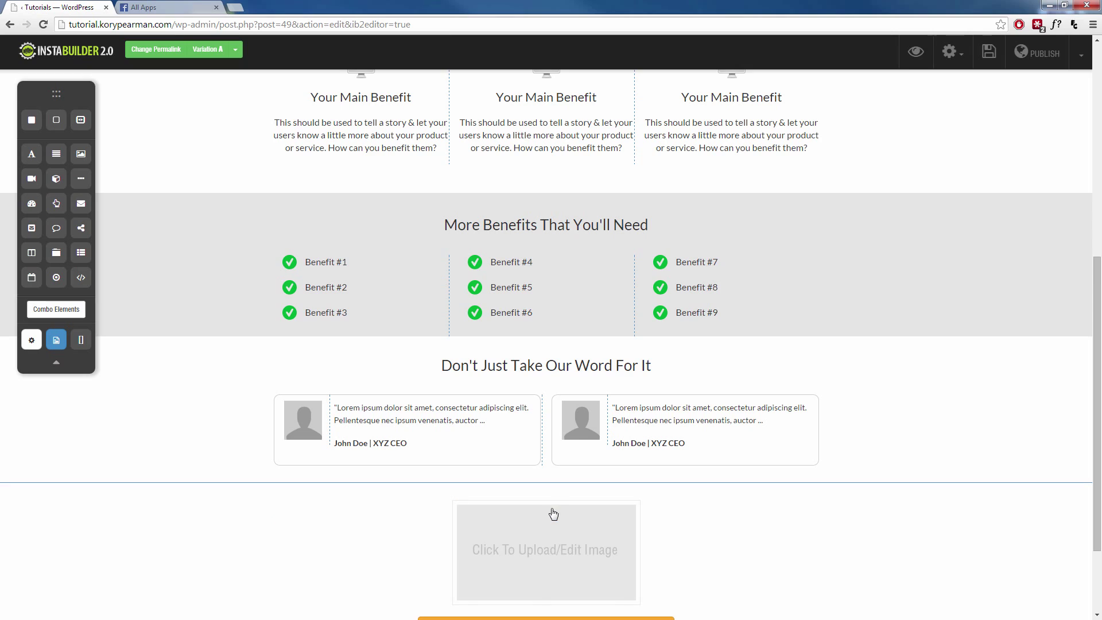
scroll(740, 583, down, 2)
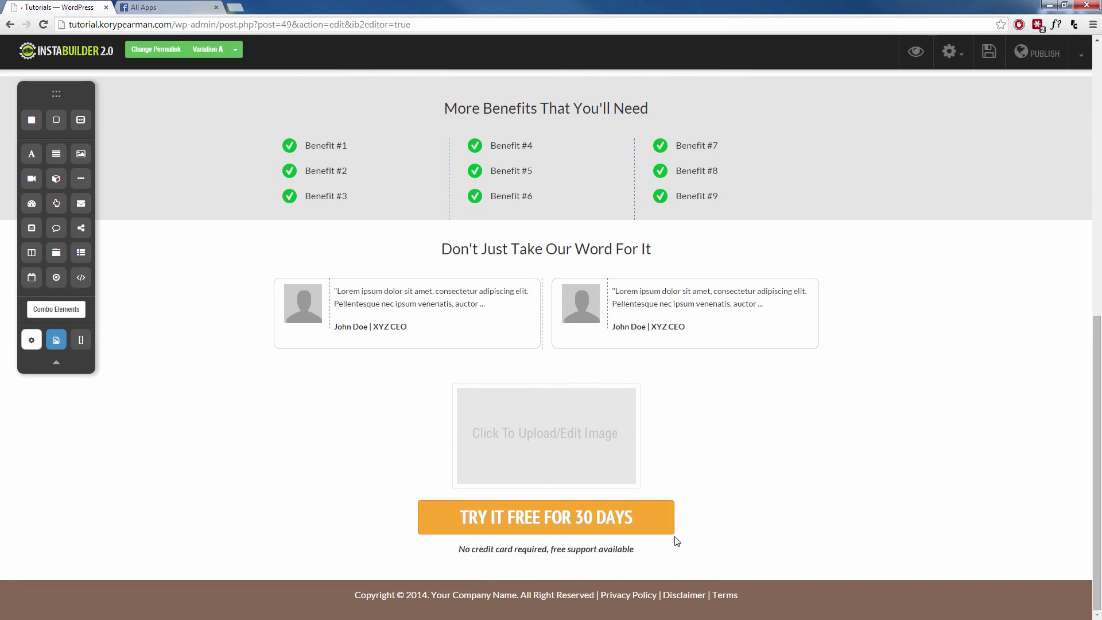
click(556, 434)
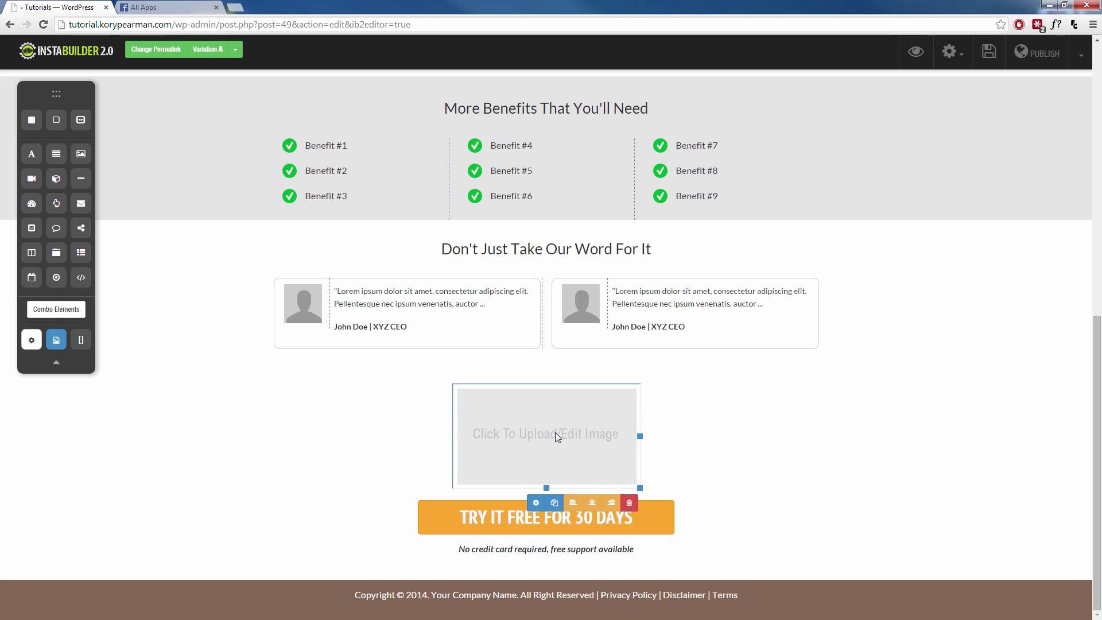
click(536, 503)
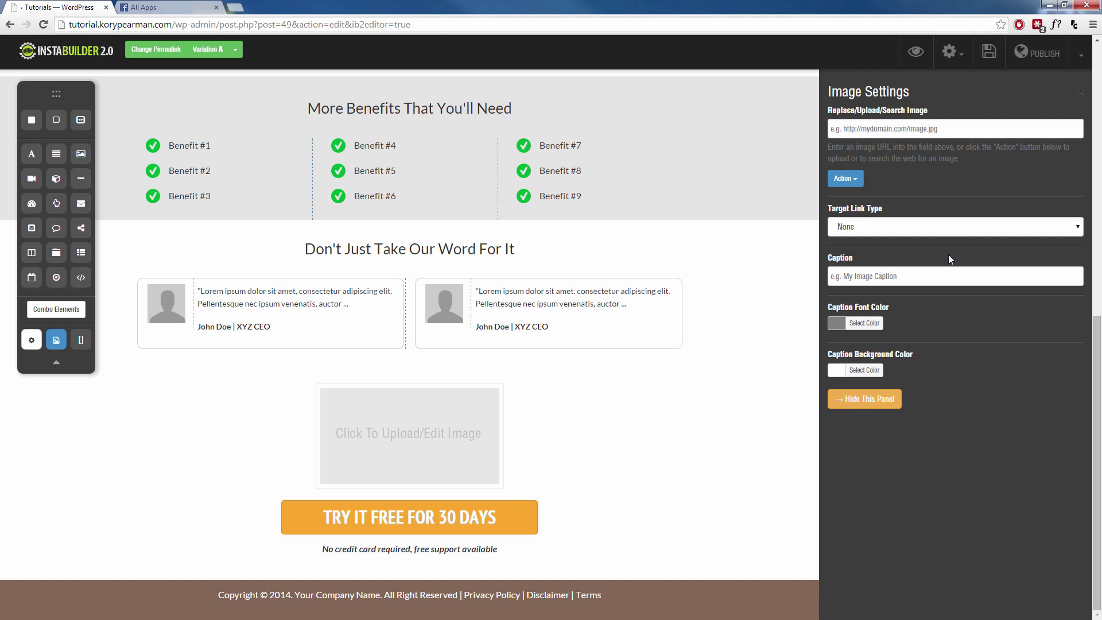
click(875, 399)
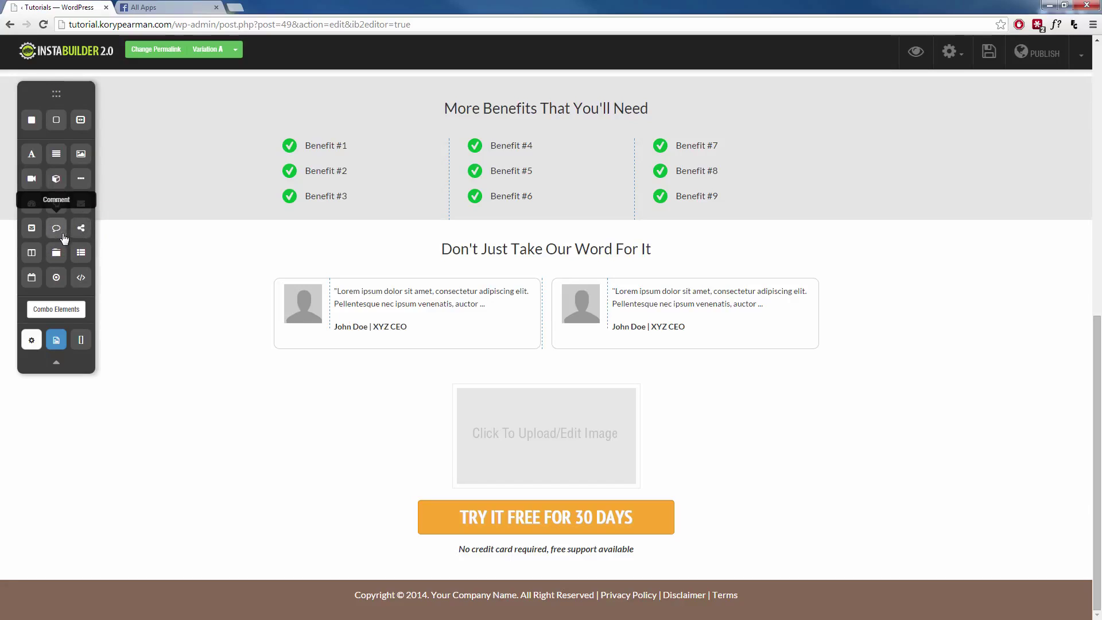
Place a Comment element under the bottom CTA and switch its comment system from Facebook to Disqus
drag(56, 231, 549, 568)
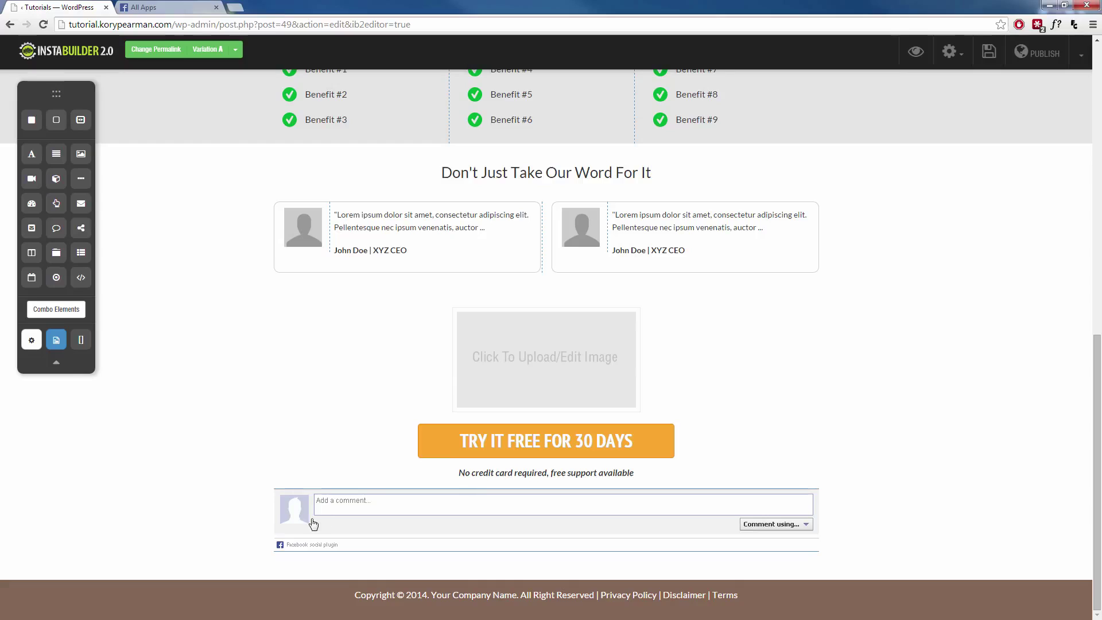
mouse_move(732, 501)
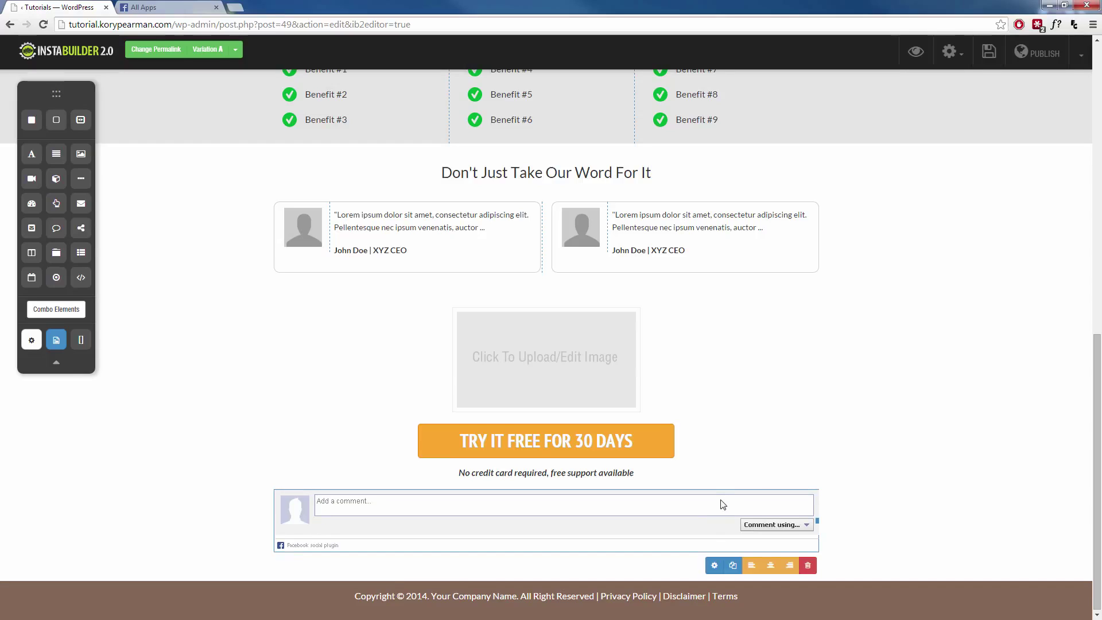
click(714, 566)
click(925, 176)
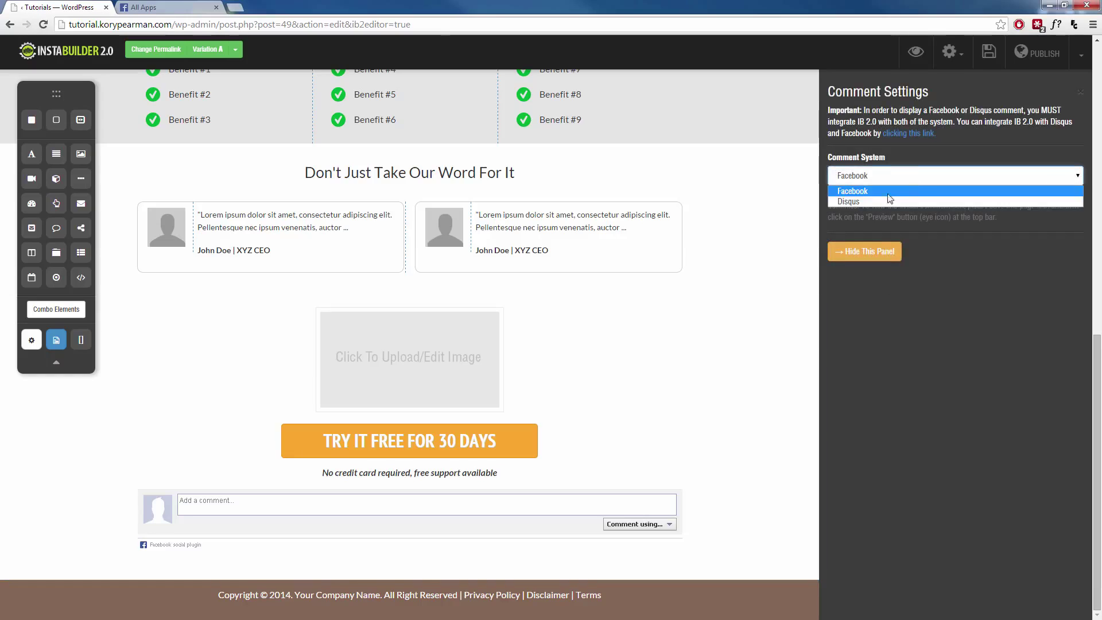
click(863, 197)
click(866, 251)
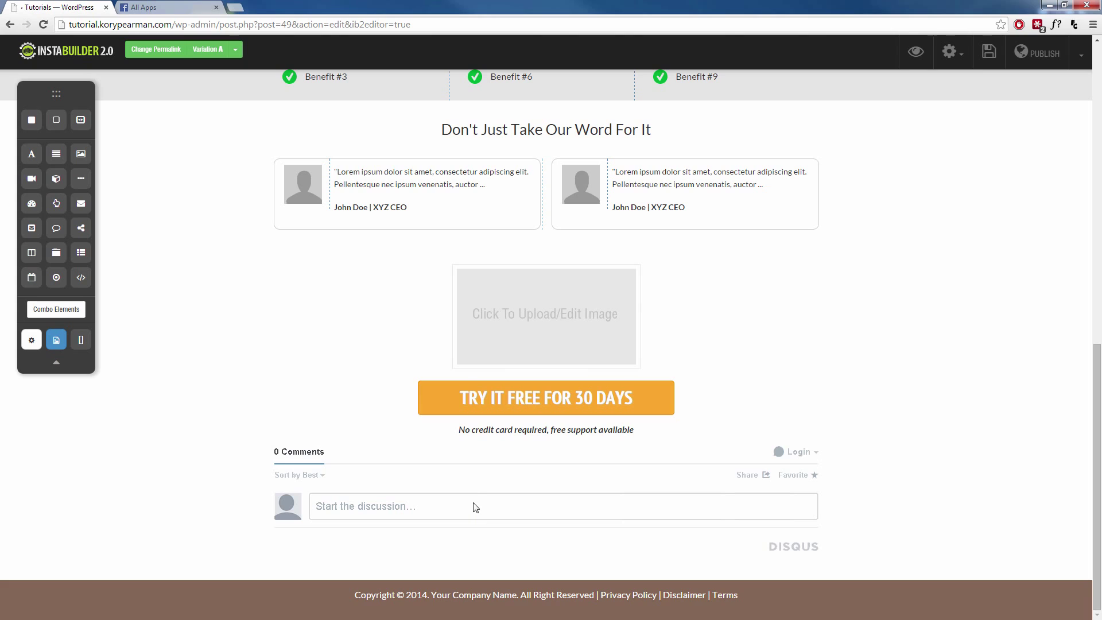
scroll(356, 437, up, 10)
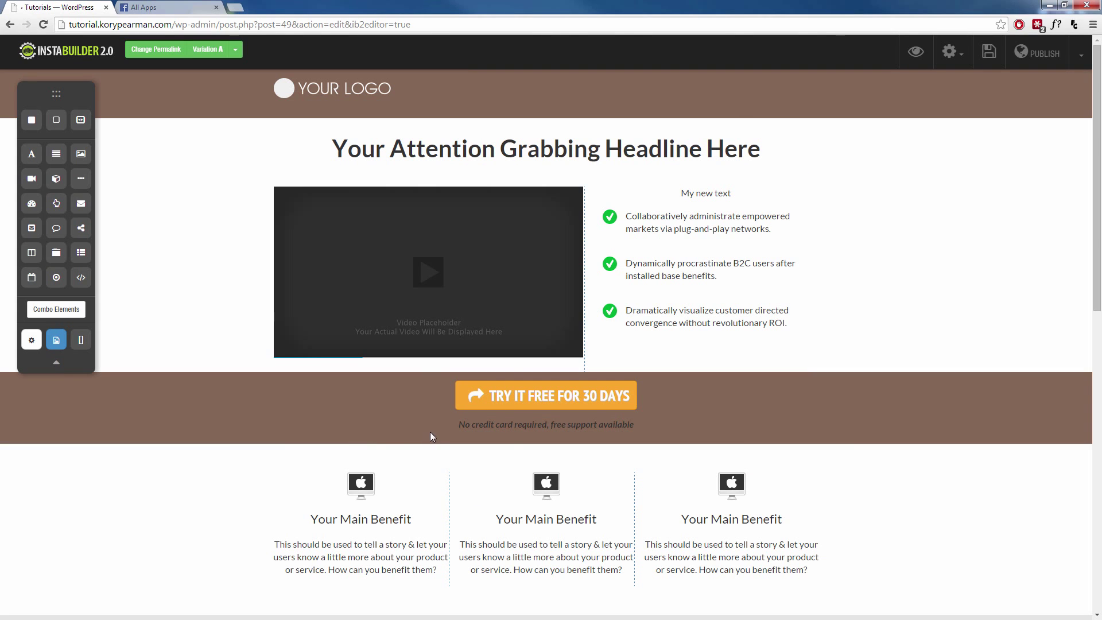
Stretch the upper TRY IT FREE FOR 30 DAYS button wider via its right handle and taller via its bottom handle
click(594, 400)
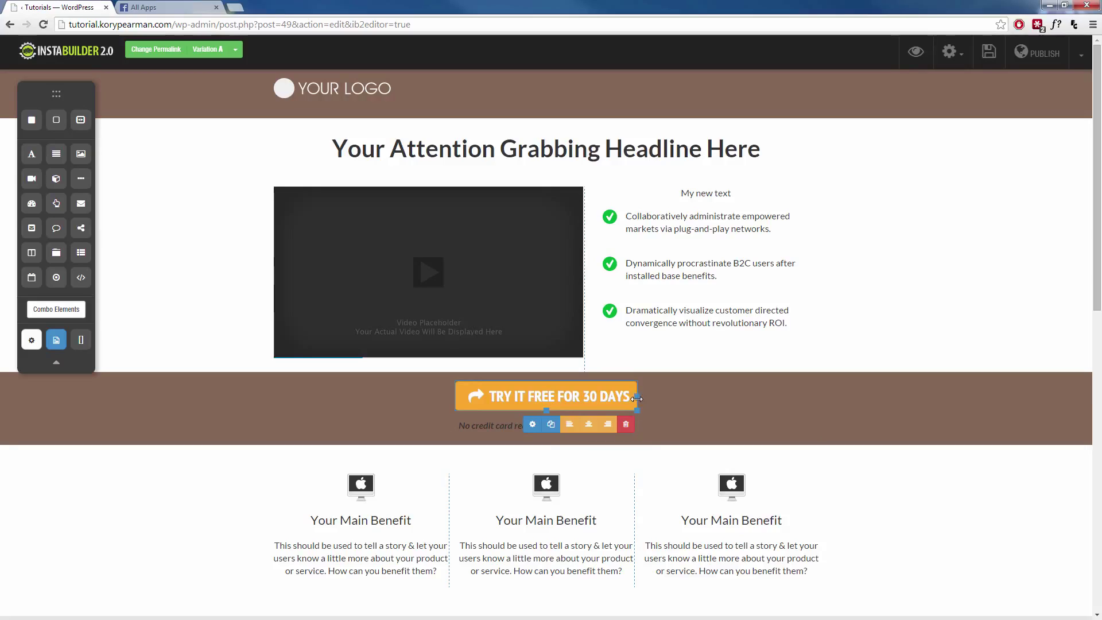
drag(642, 398, 746, 396)
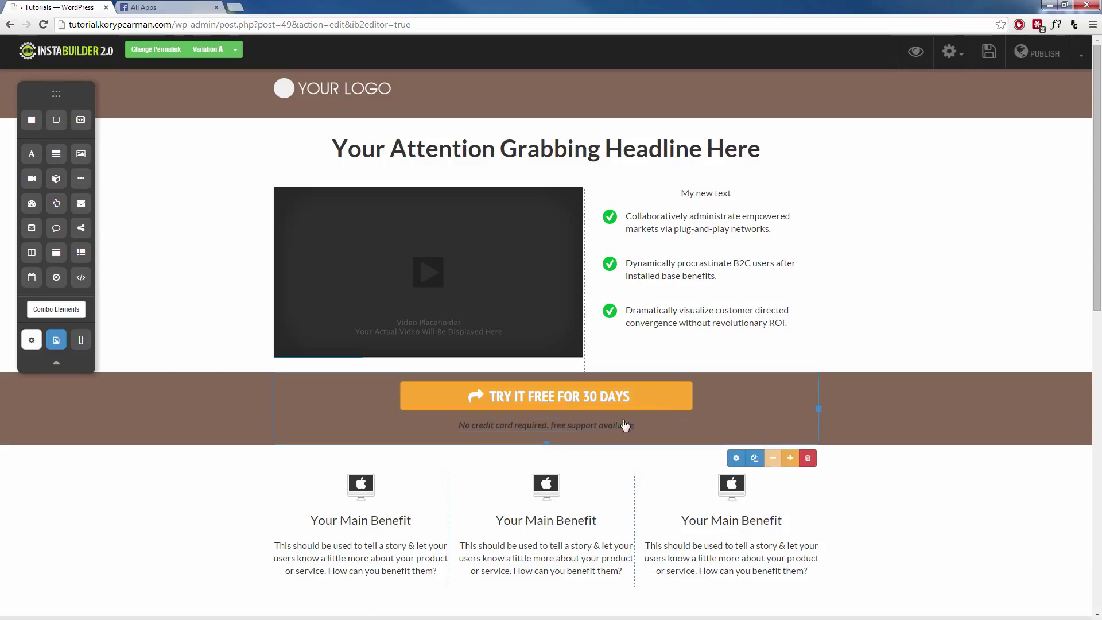
drag(547, 407, 547, 437)
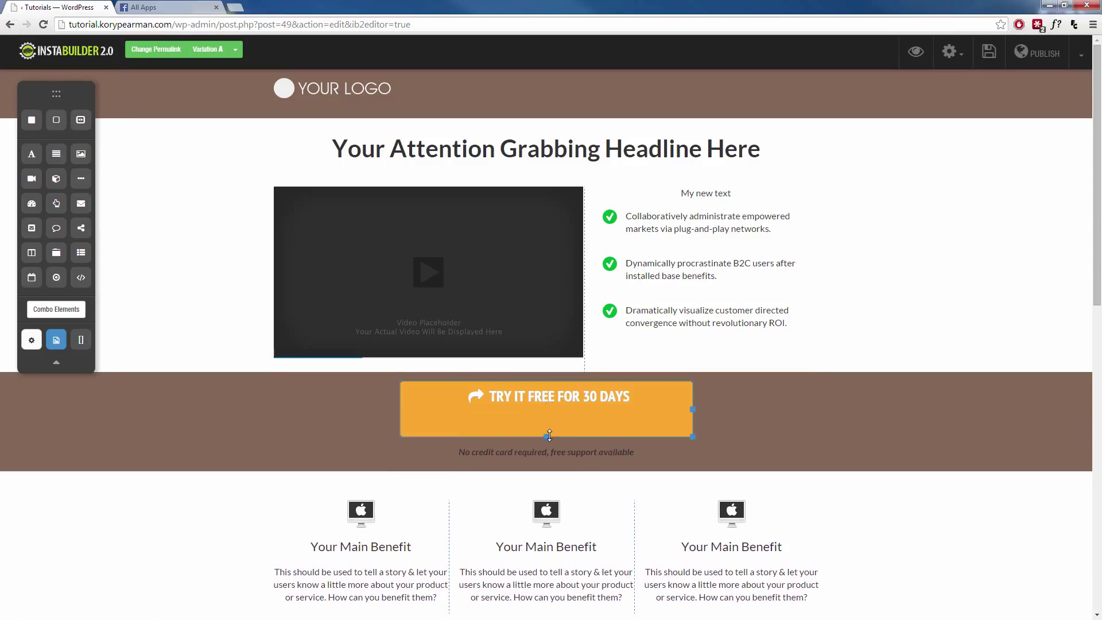
click(769, 414)
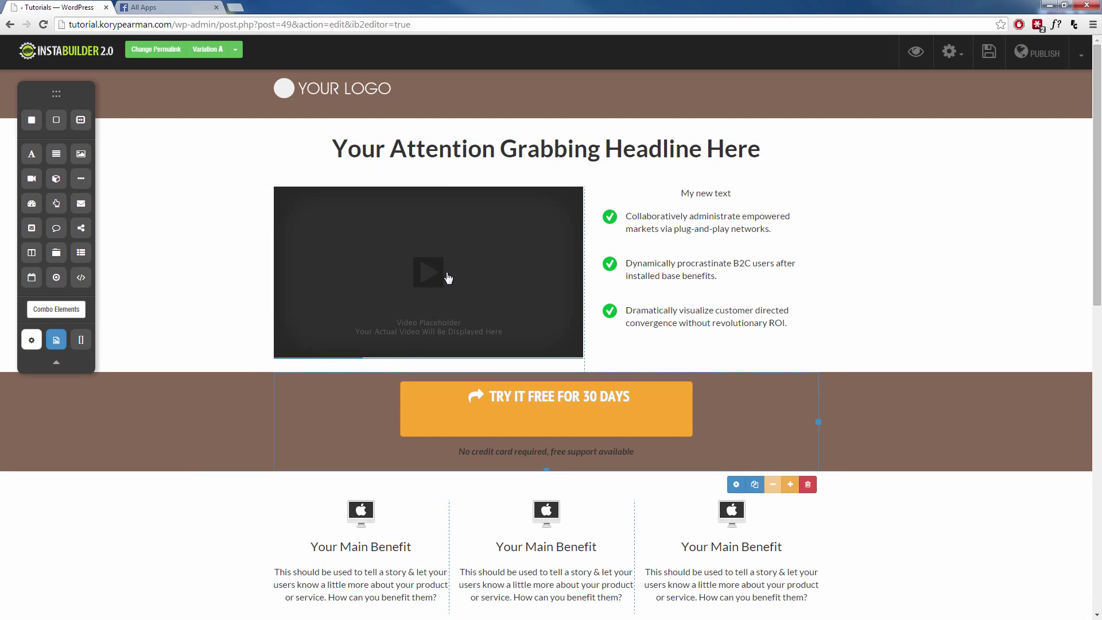
click(480, 274)
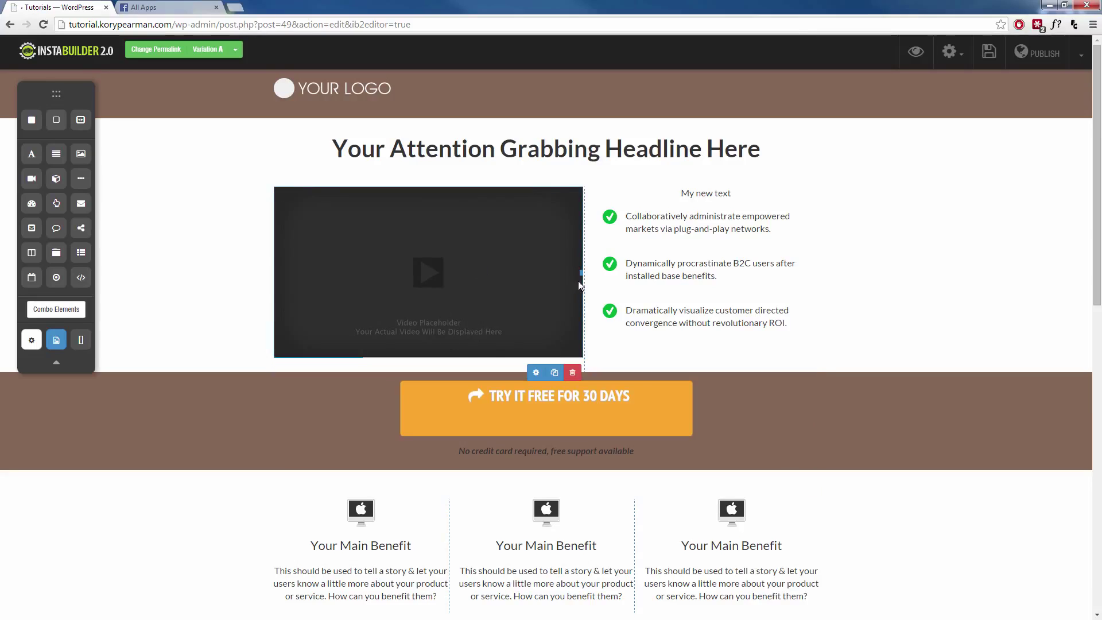
Drop a two-column Columns element just above the Your Attention Grabbing Headline Here heading
mouse_move(574, 276)
mouse_down()
mouse_move(374, 247)
mouse_move(573, 269)
mouse_up()
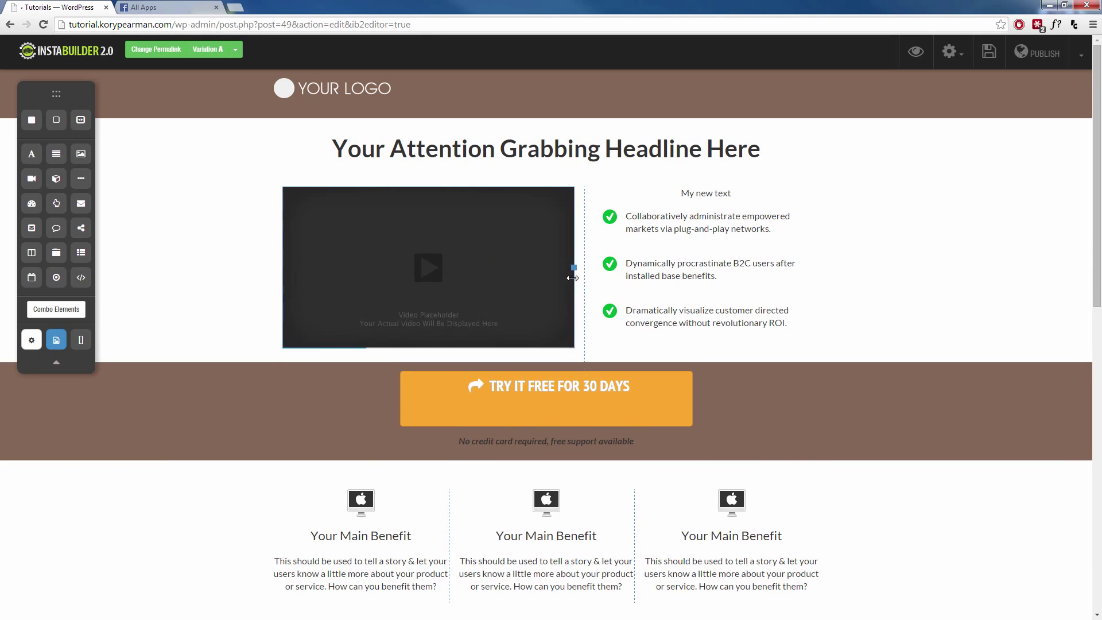
scroll(238, 421, down, 2)
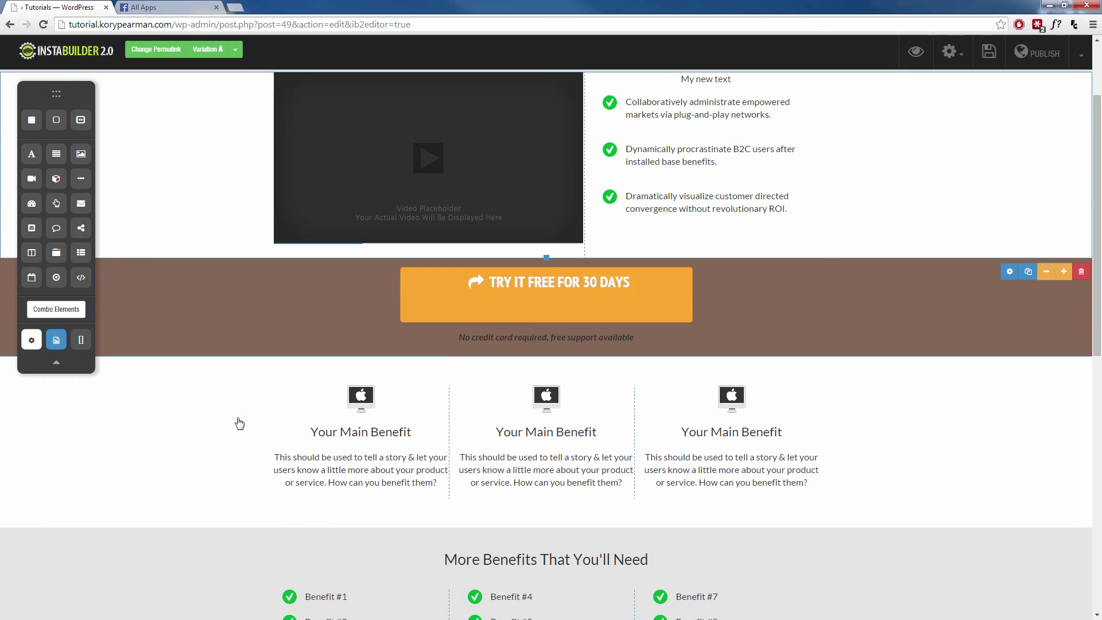
scroll(239, 425, up, 1)
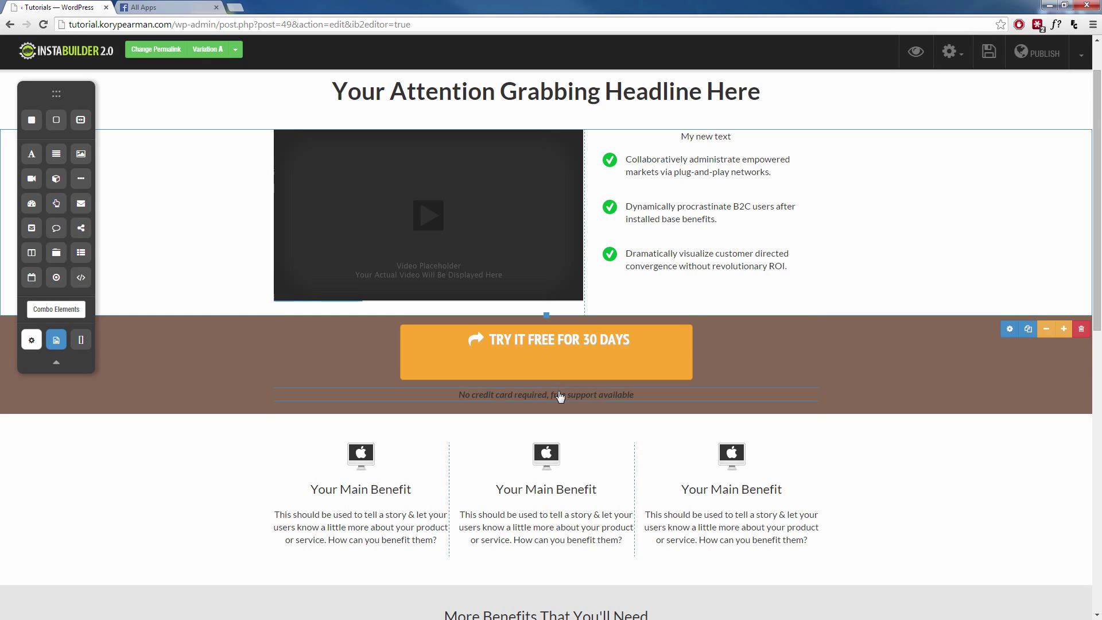
scroll(280, 452, down, 2)
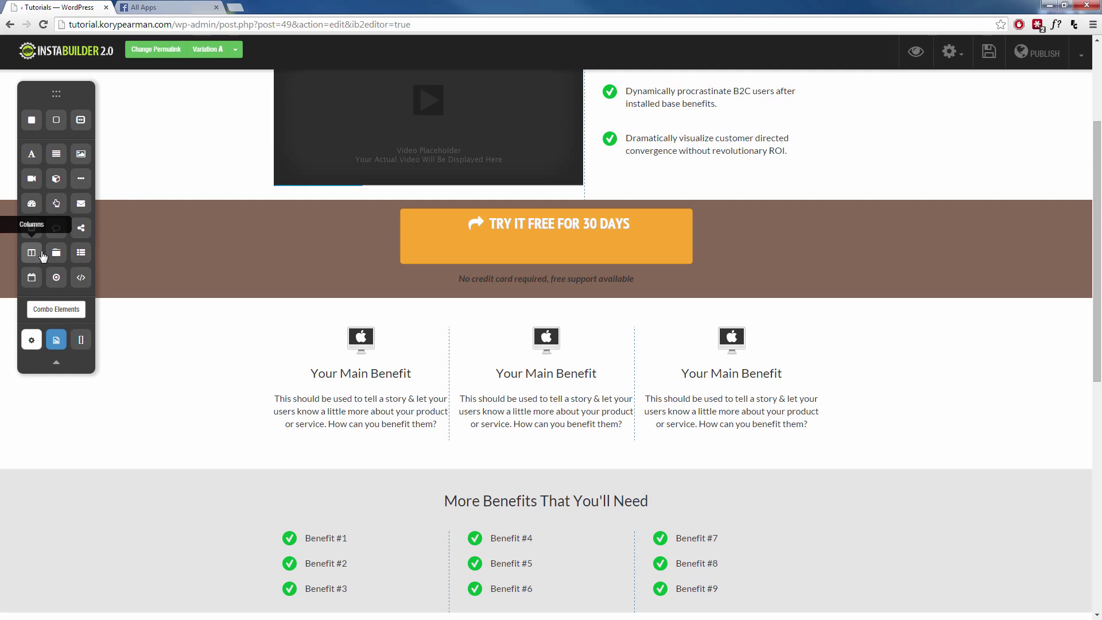
scroll(155, 295, up, 3)
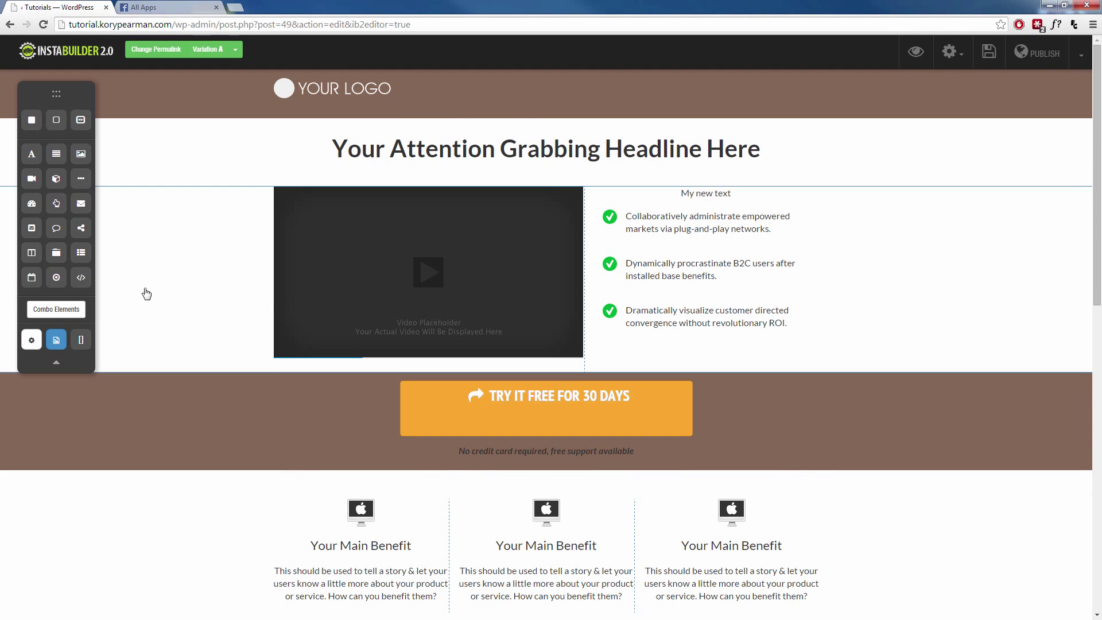
drag(31, 252, 510, 150)
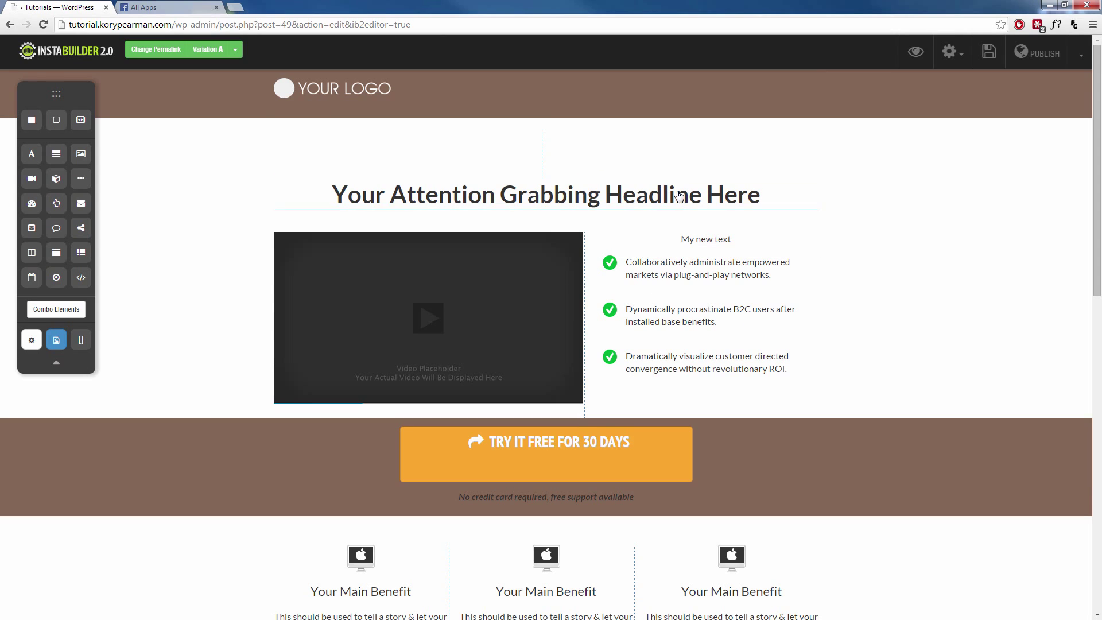
Add a third column to the empty row above the headline
click(594, 151)
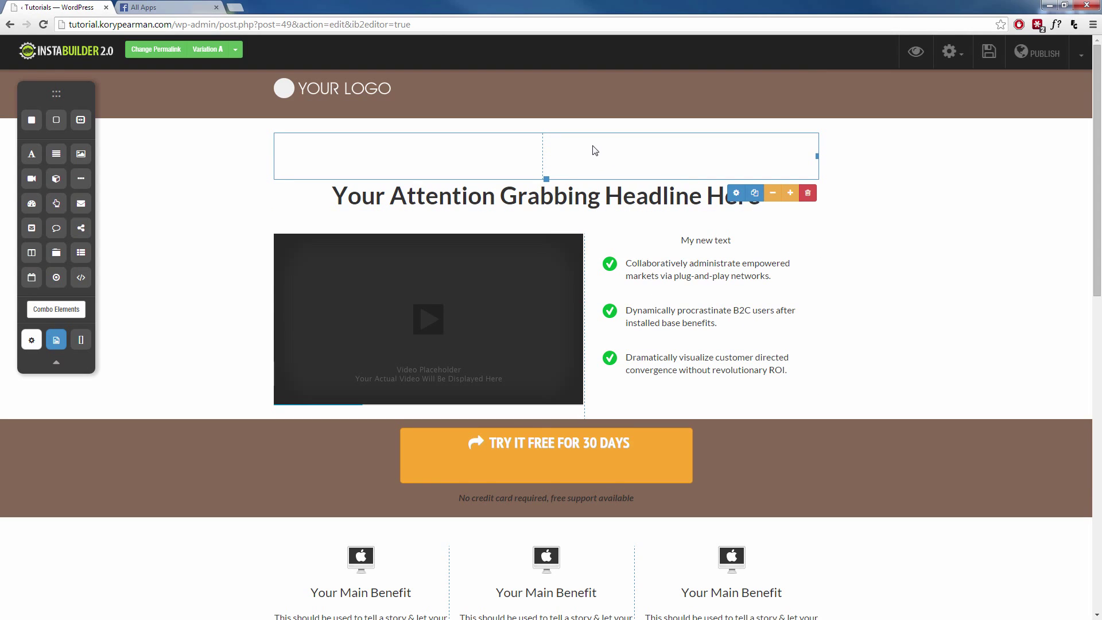
click(790, 194)
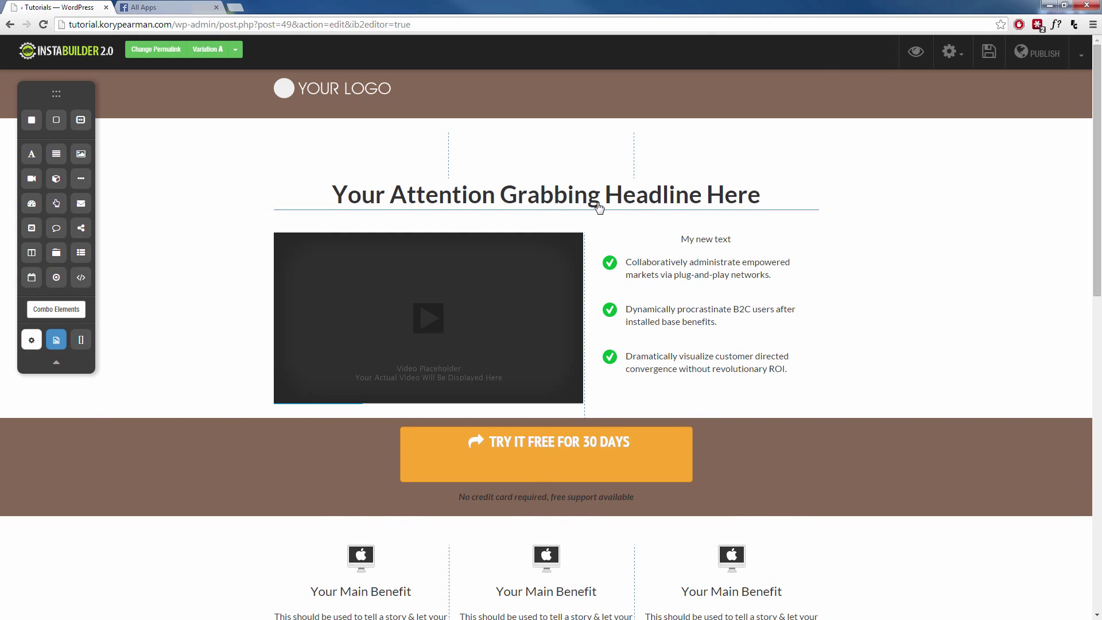
scroll(616, 448, down, 1)
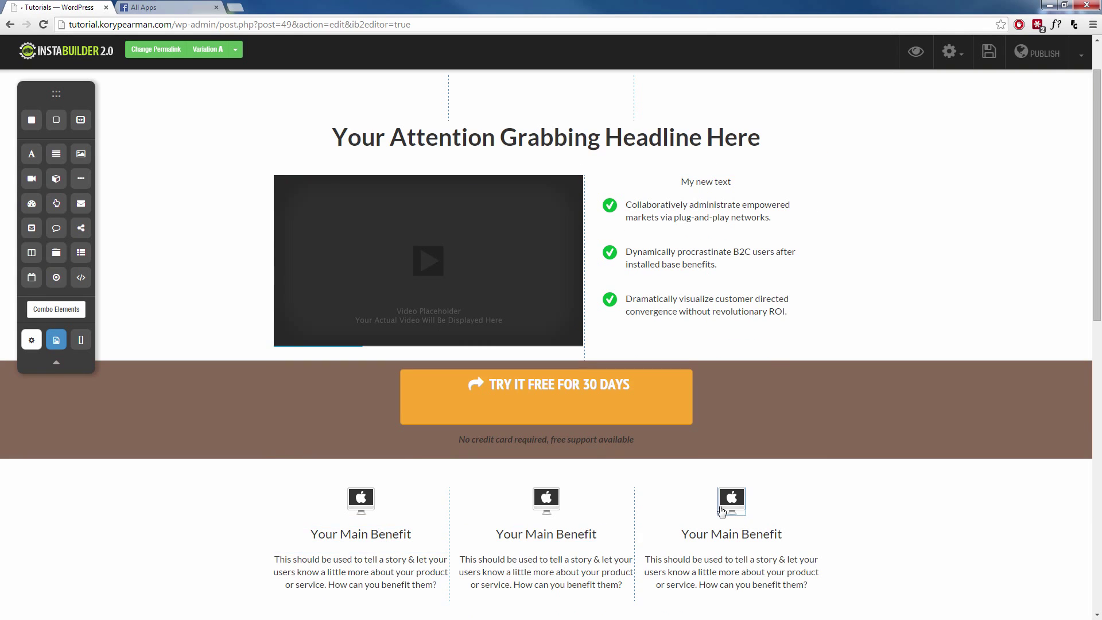
scroll(717, 492, up, 1)
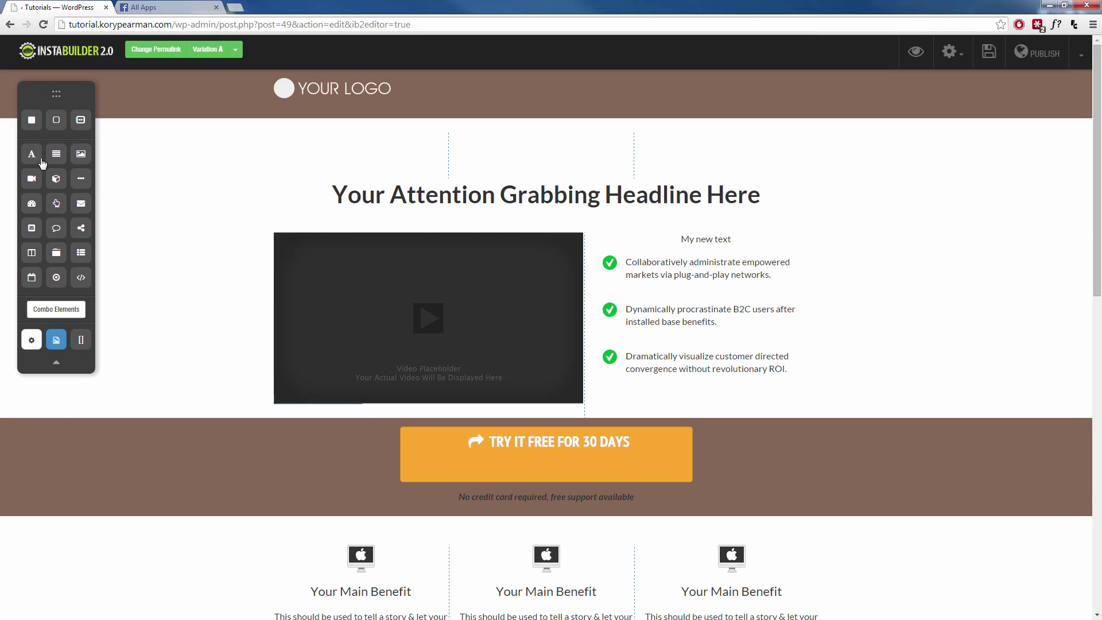
Drop a Title element into the middle column and format 'This Is Your New Title' as Heading 6
drag(35, 159, 499, 156)
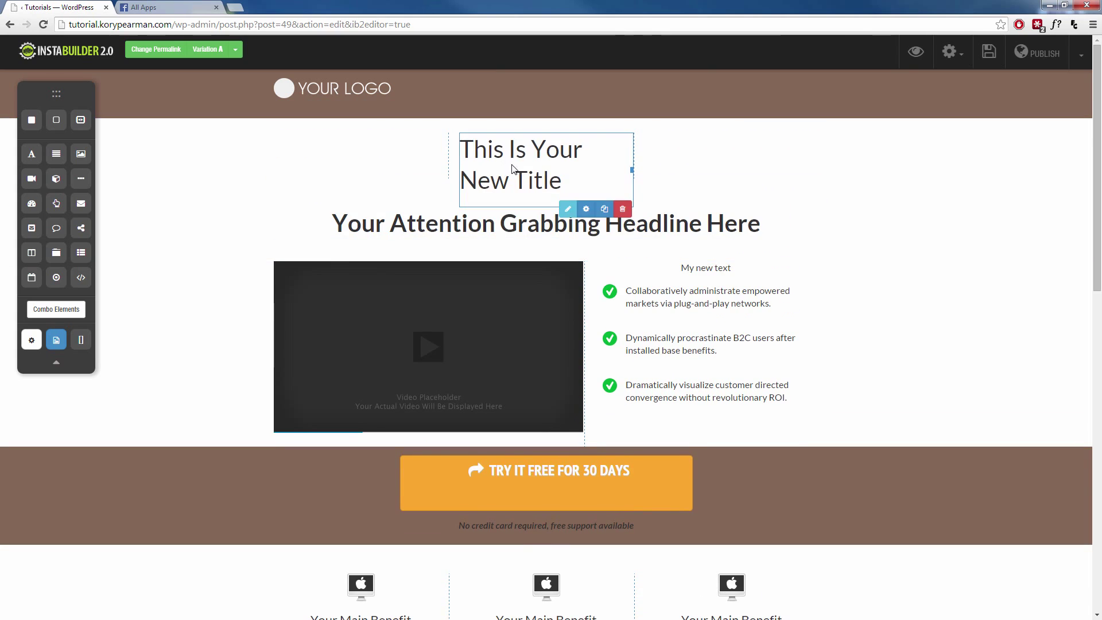
click(565, 210)
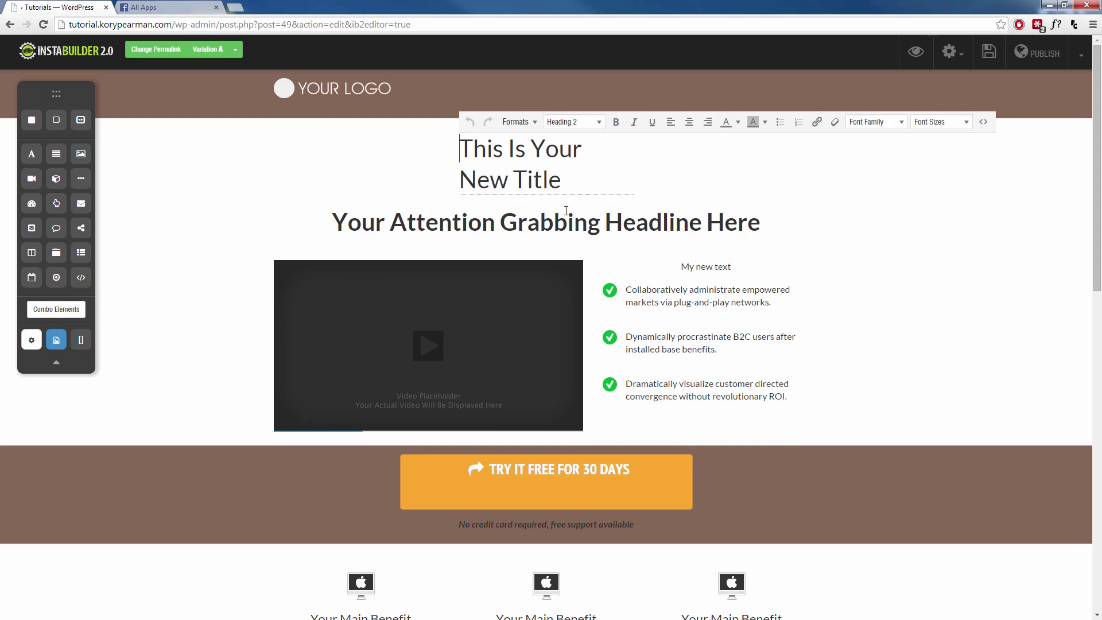
triple_click(528, 179)
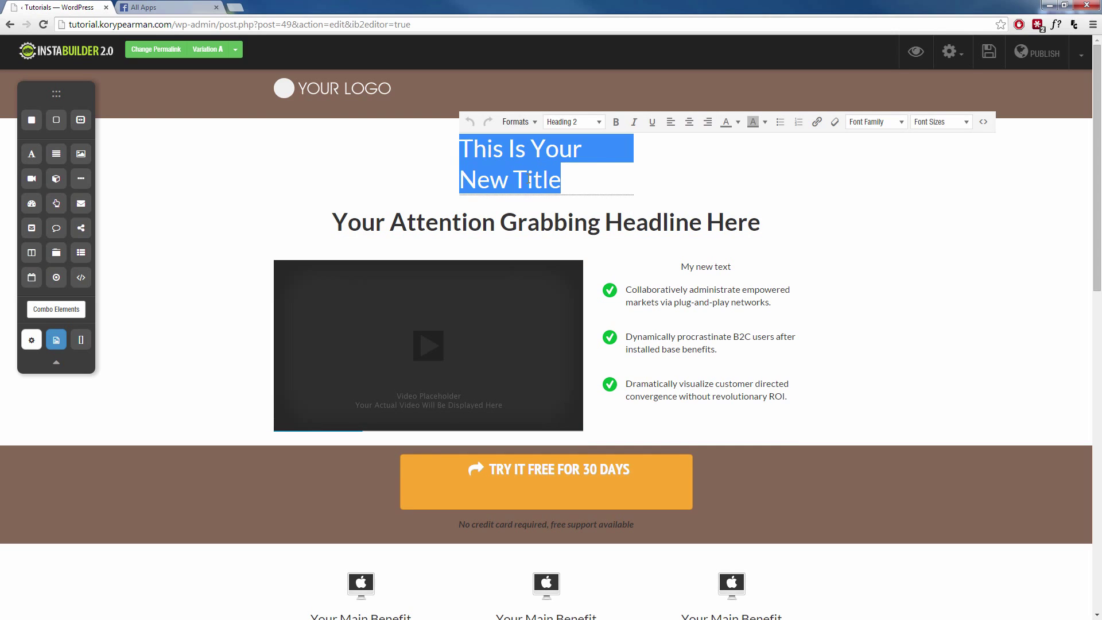
click(600, 125)
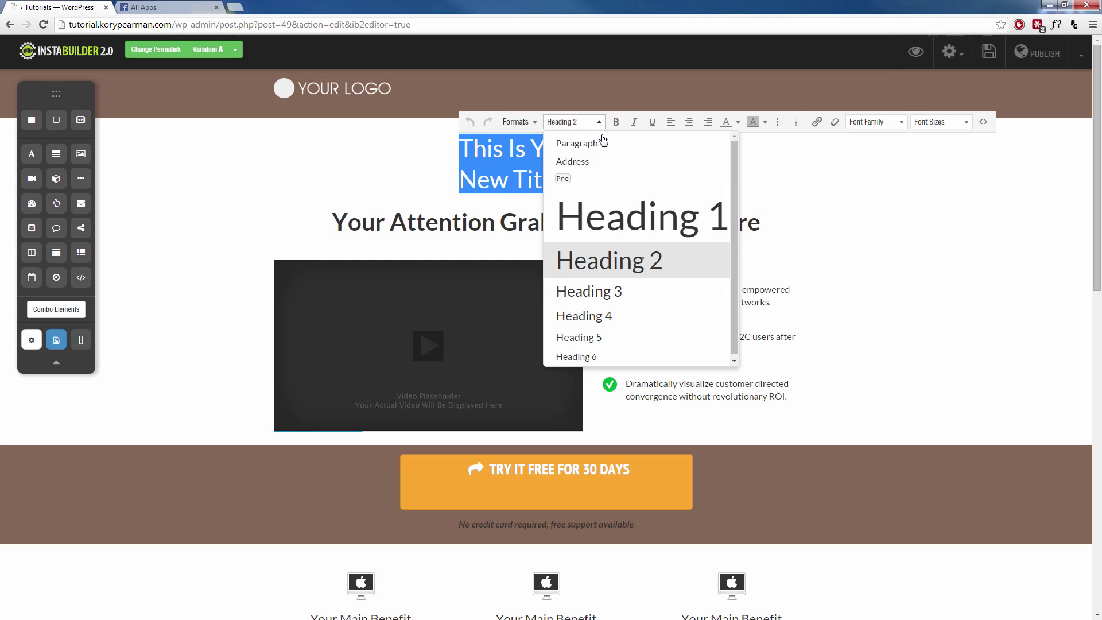
click(584, 356)
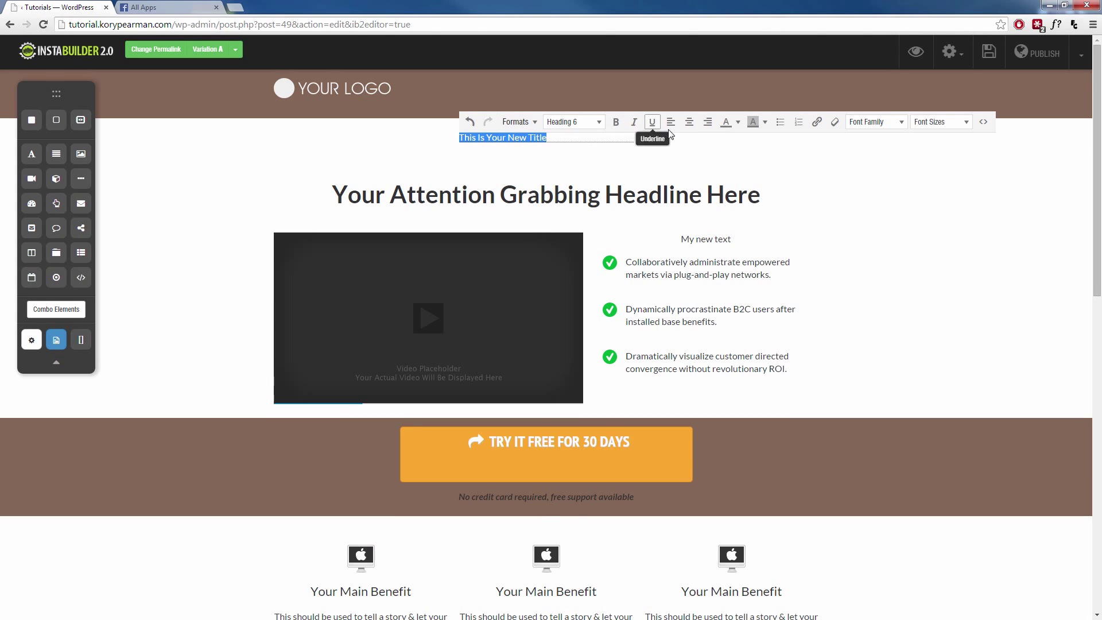
click(525, 167)
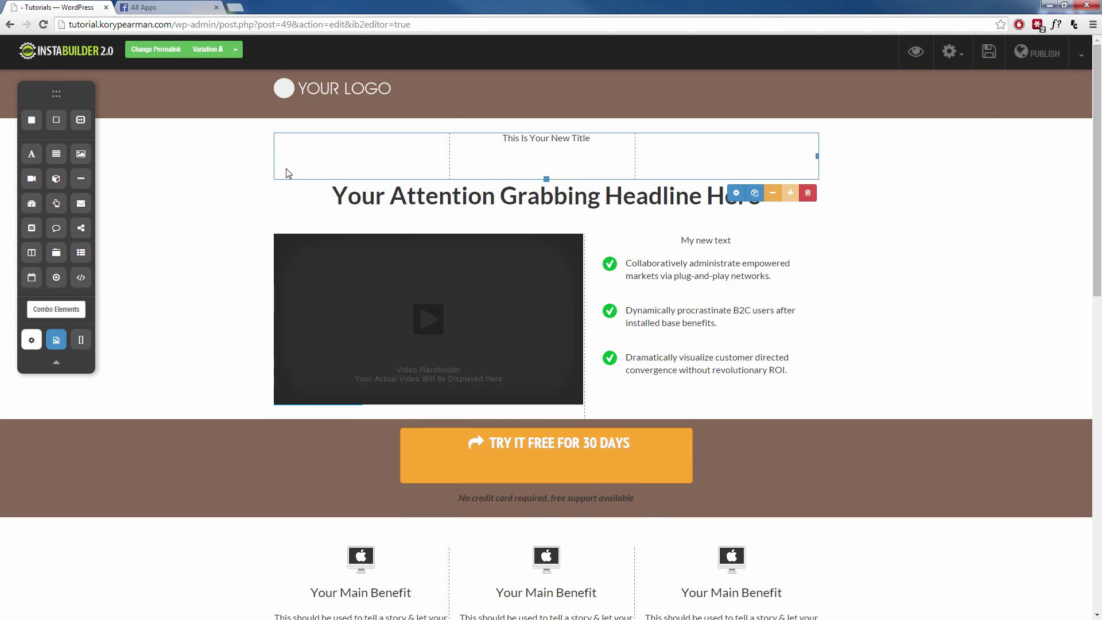
drag(80, 154, 532, 187)
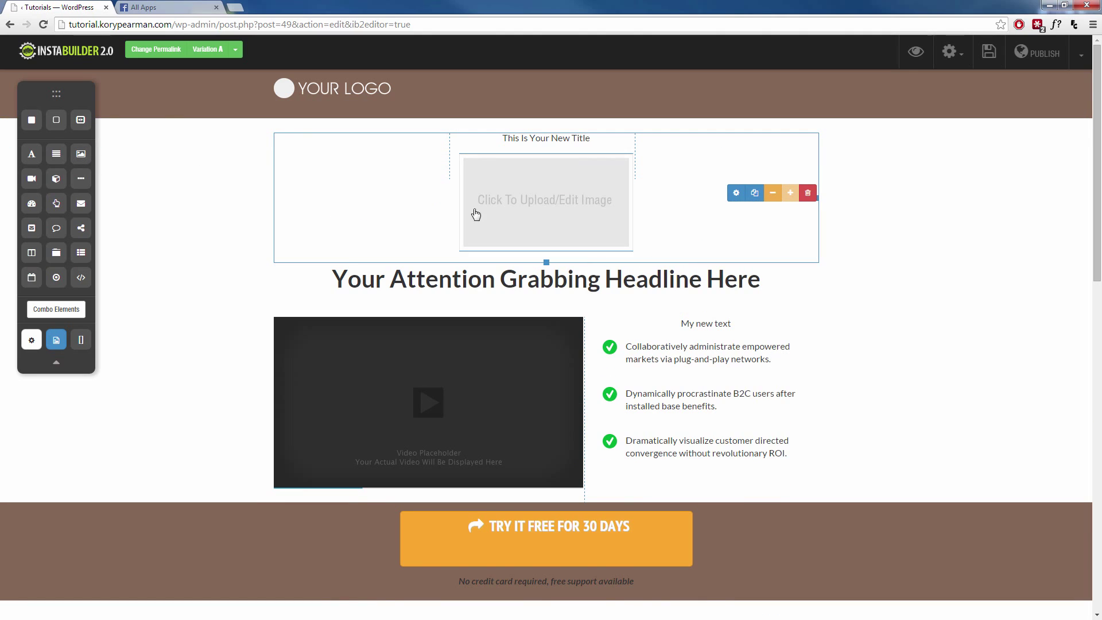
click(173, 283)
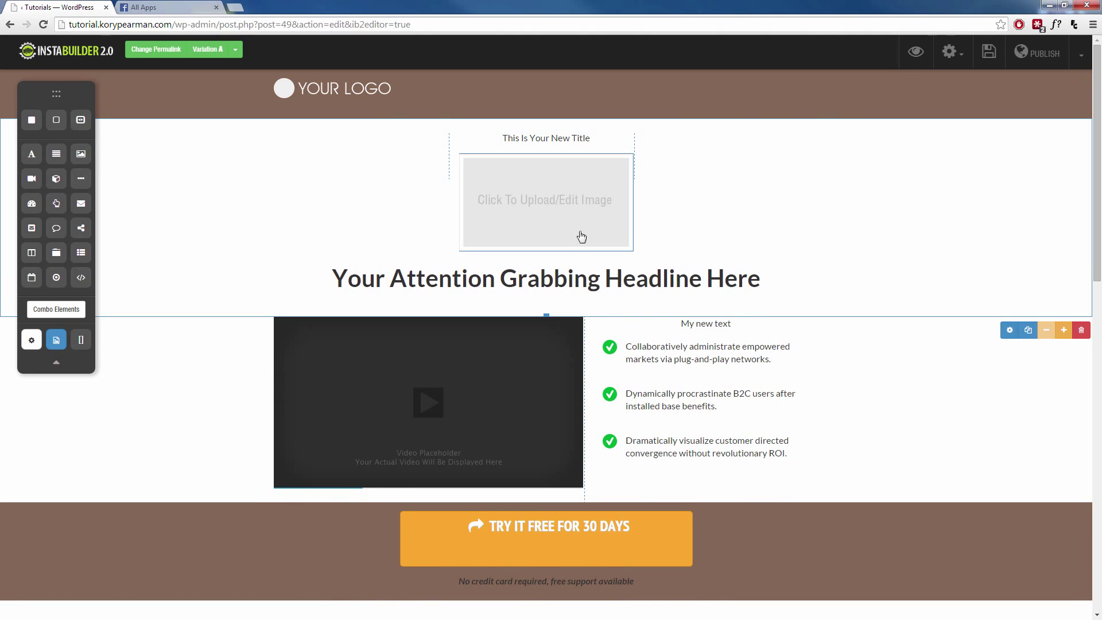
scroll(235, 422, down, 4)
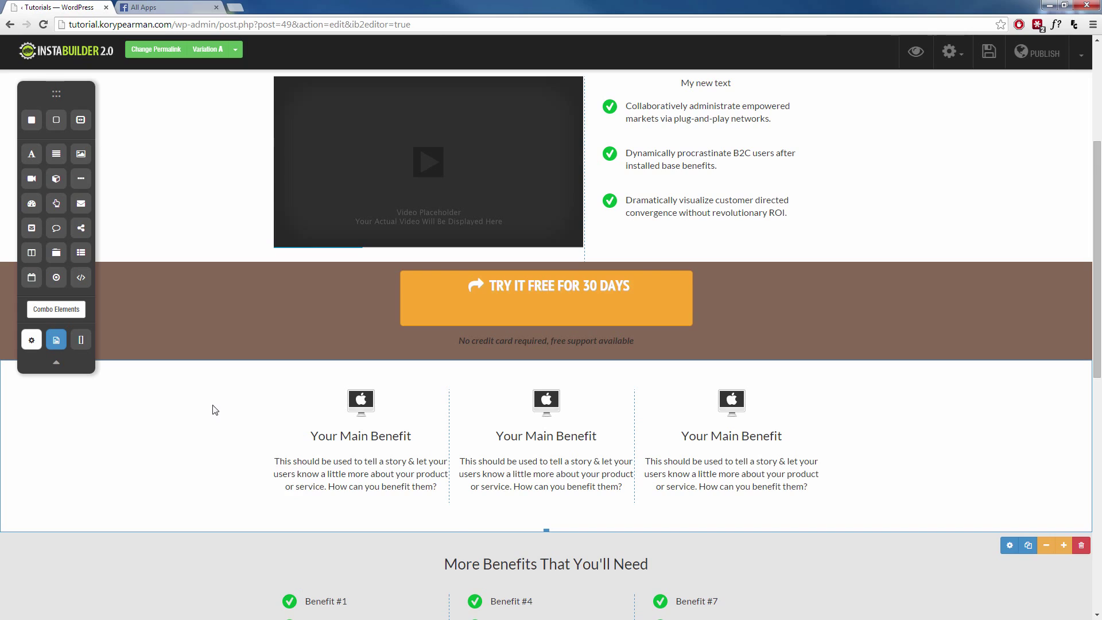
scroll(214, 410, down, 1)
scroll(214, 360, down, 1)
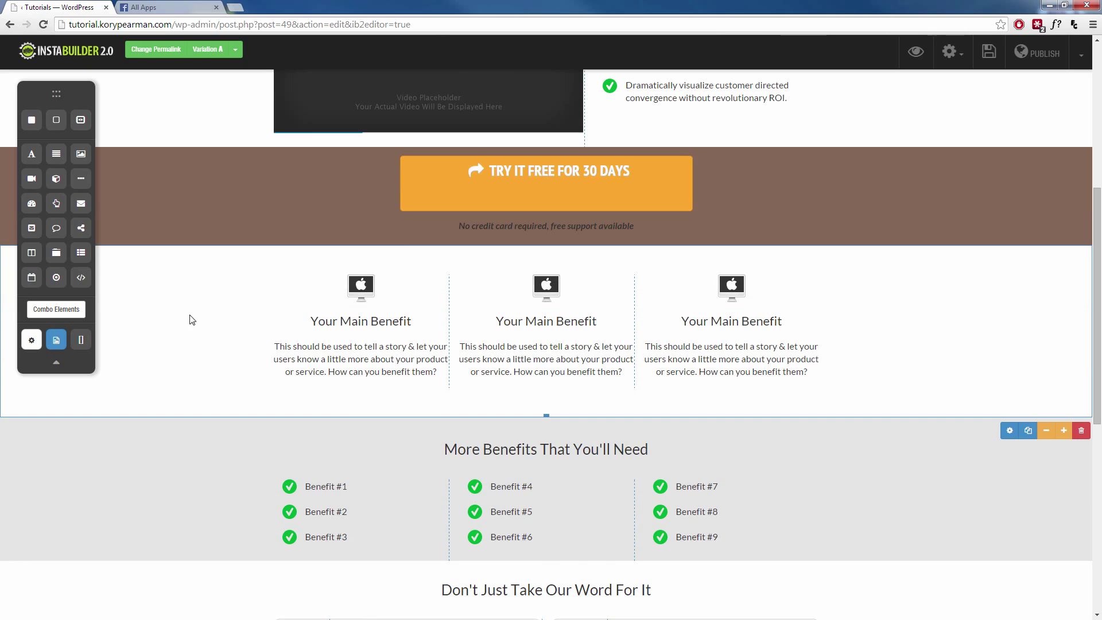
scroll(195, 338, down, 2)
scroll(192, 278, down, 2)
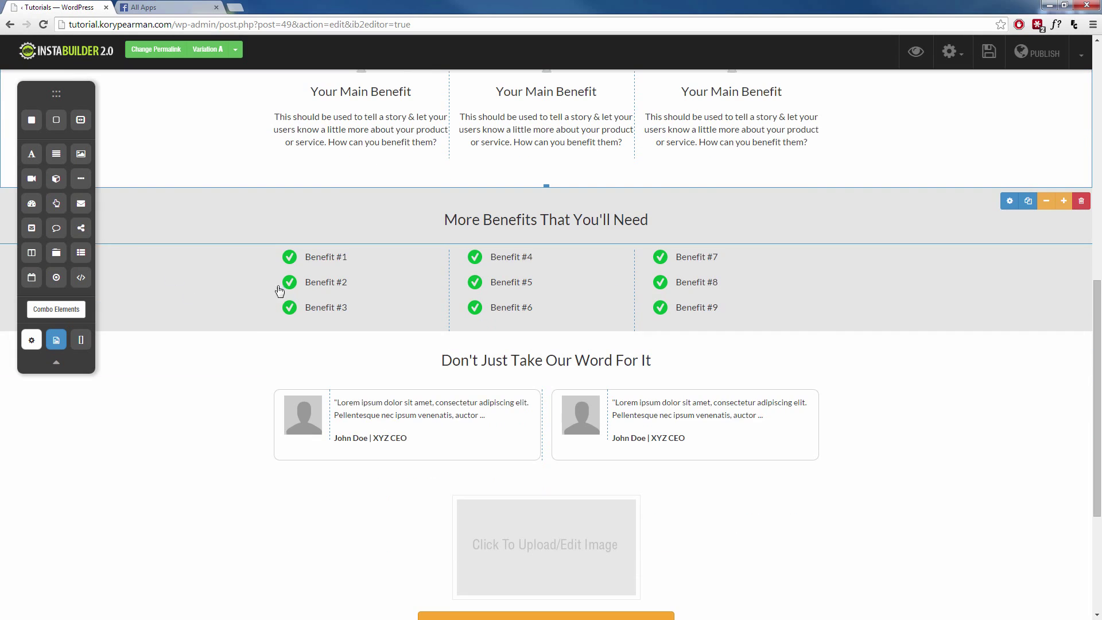
scroll(163, 476, down, 1)
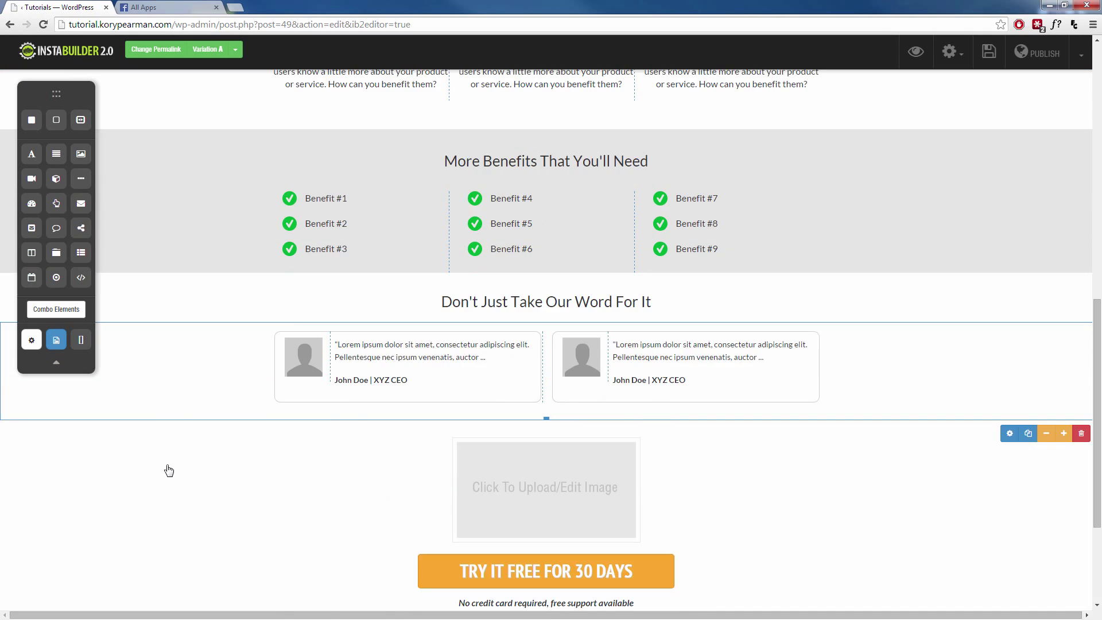
scroll(169, 470, up, 5)
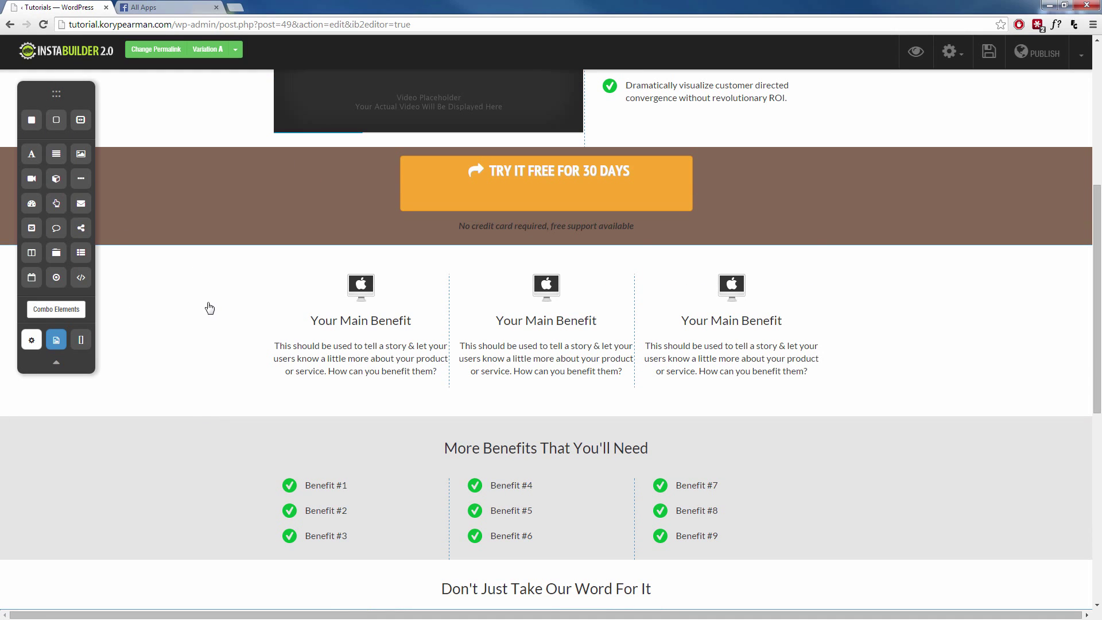
scroll(210, 307, up, 1)
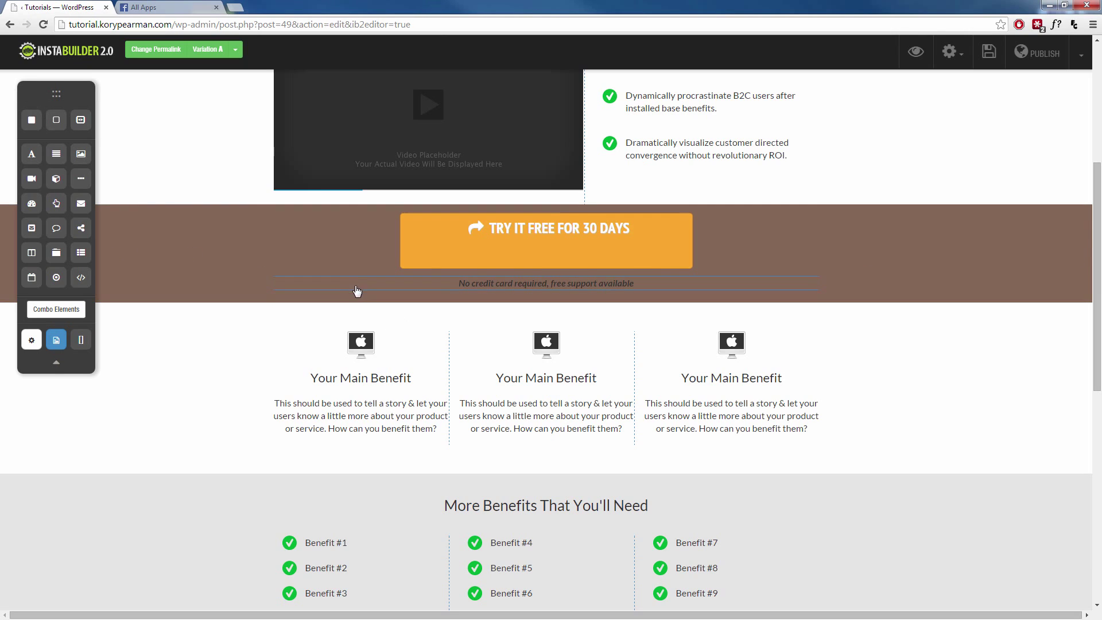
scroll(491, 465, down, 4)
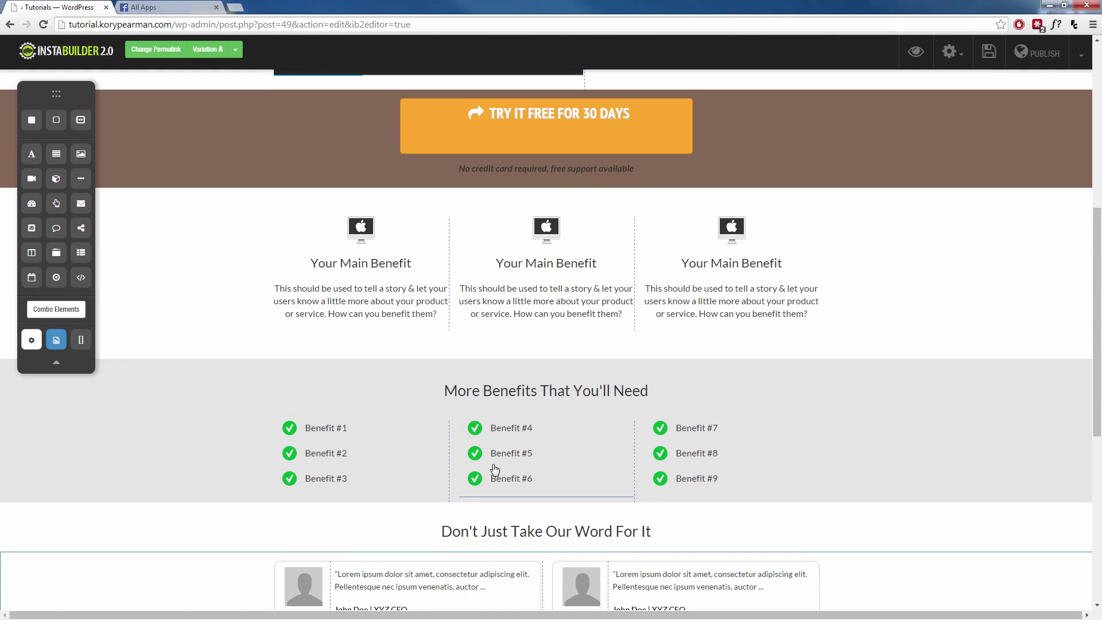
scroll(373, 414, up, 3)
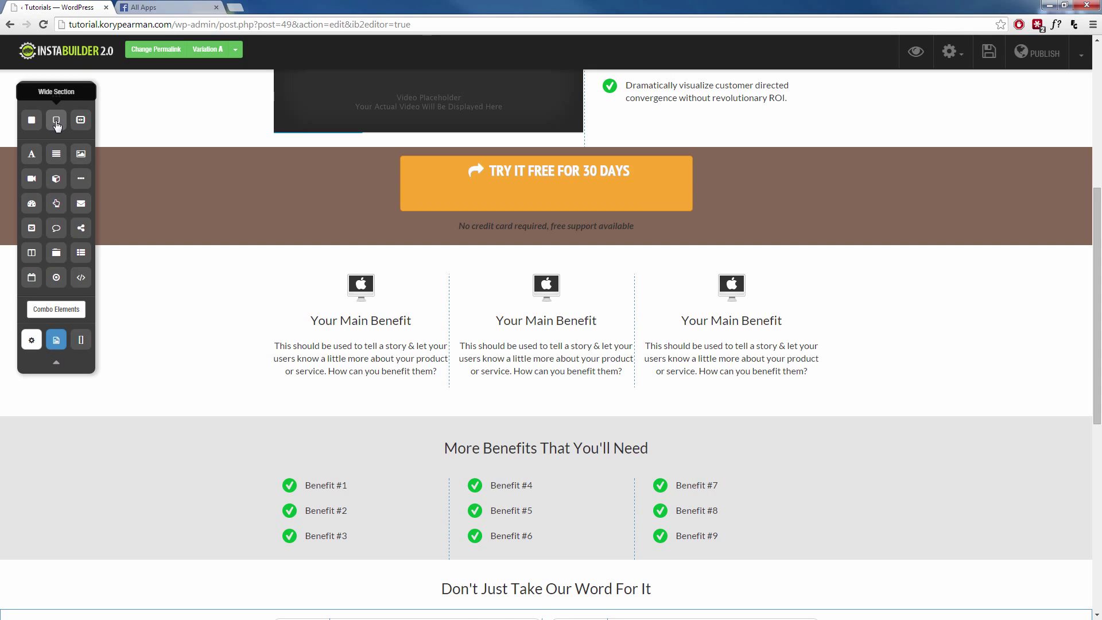
Drop a Wide Section element directly below the testimonials section
drag(57, 125, 553, 319)
scroll(222, 340, down, 7)
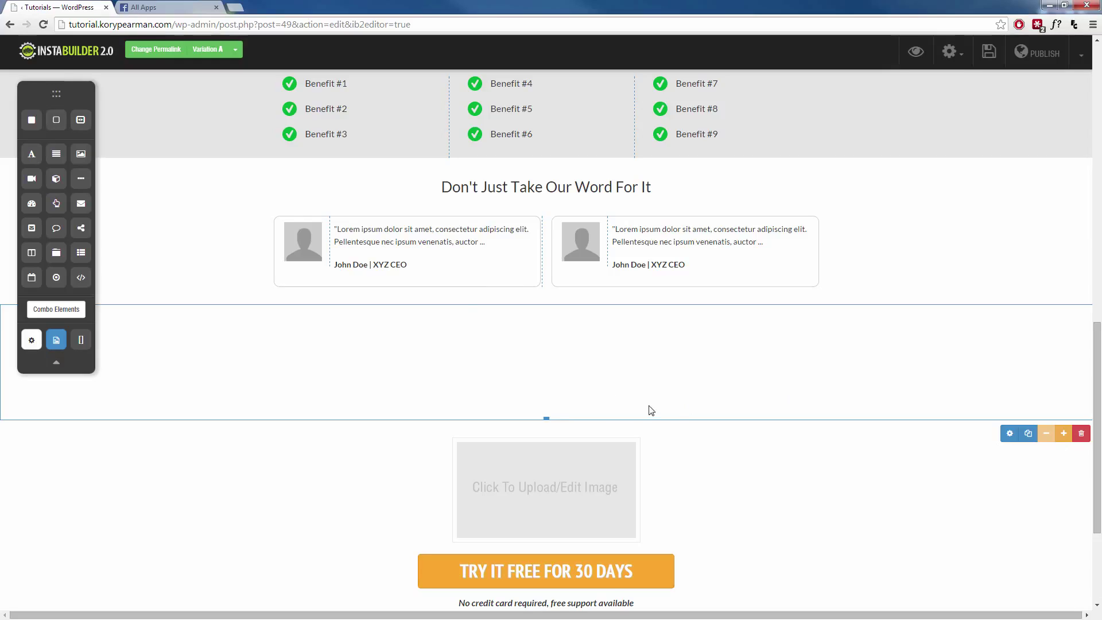
Change the new section's background colour to black in its settings
click(1010, 434)
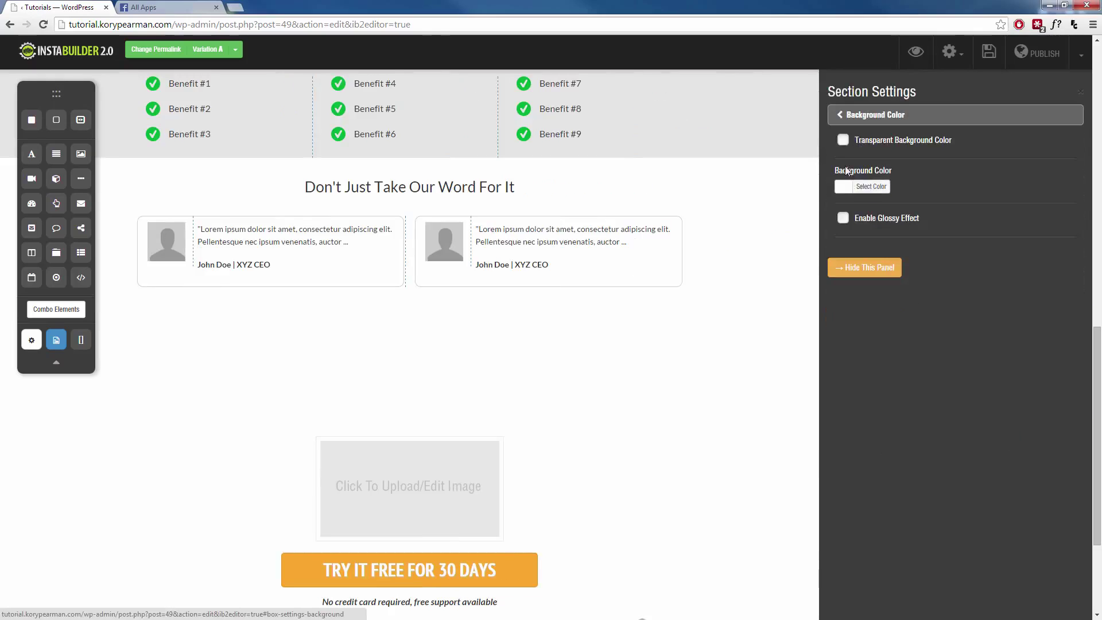
click(848, 187)
click(890, 249)
mouse_move(890, 249)
mouse_down()
mouse_move(902, 230)
mouse_move(917, 301)
mouse_move(826, 284)
mouse_up()
click(862, 333)
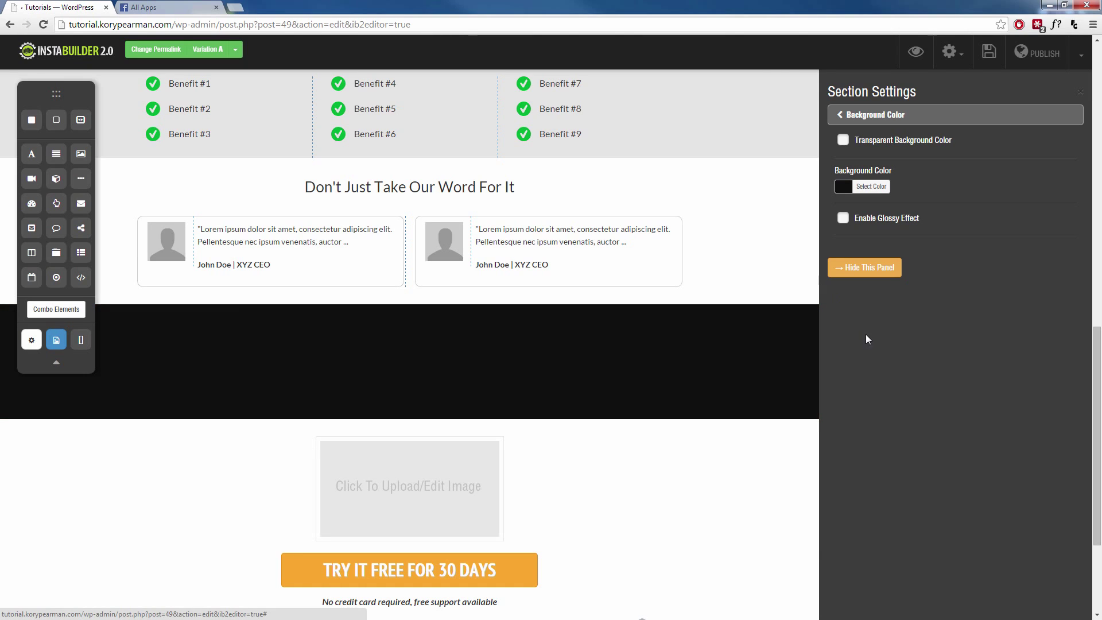
click(864, 267)
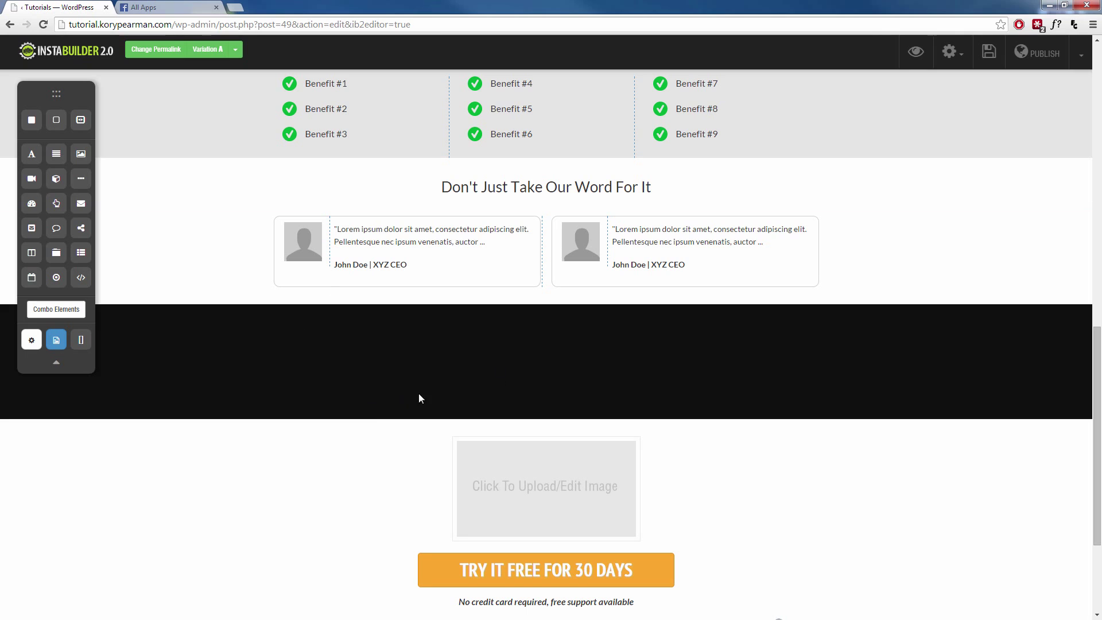
scroll(389, 357, up, 9)
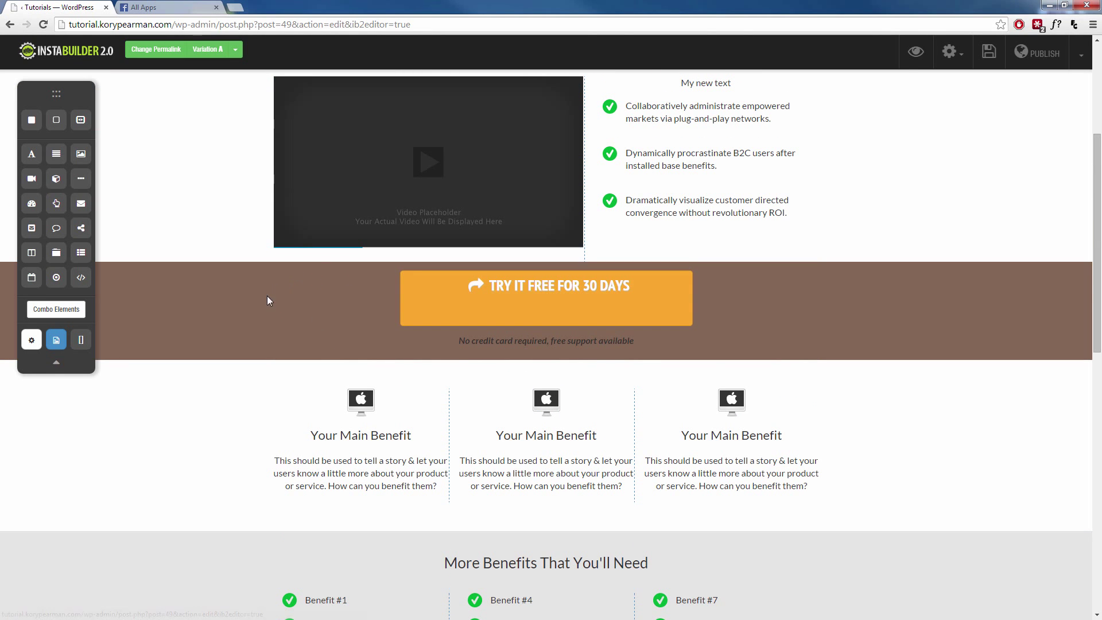
Drop a Button element into the black section so a Click Here button sits at its top
scroll(275, 287, down, 8)
drag(56, 207, 489, 445)
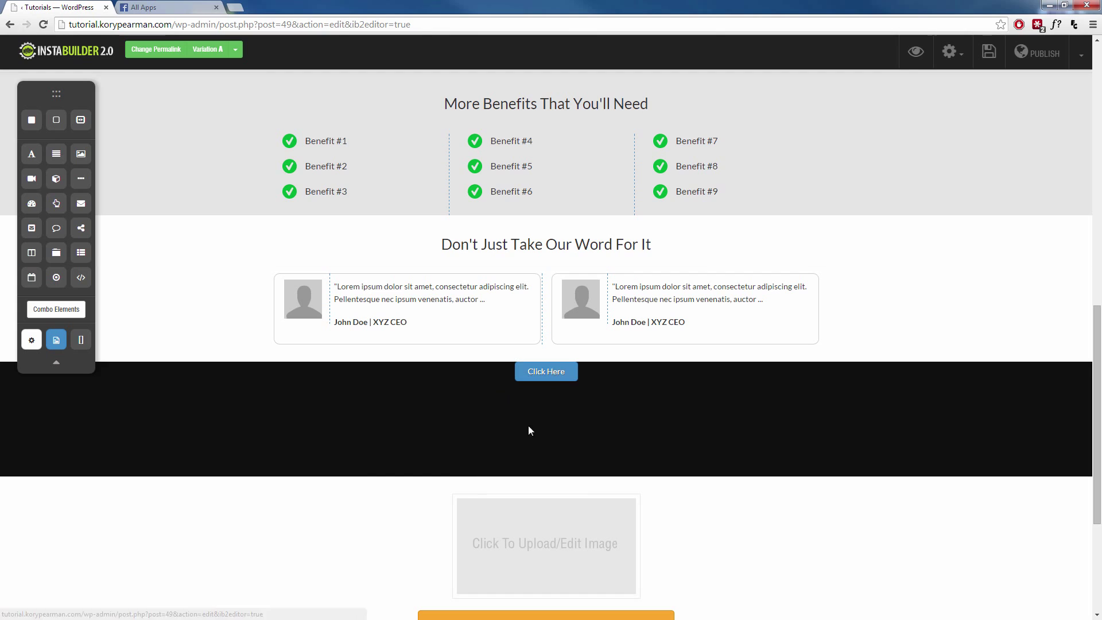
mouse_move(553, 376)
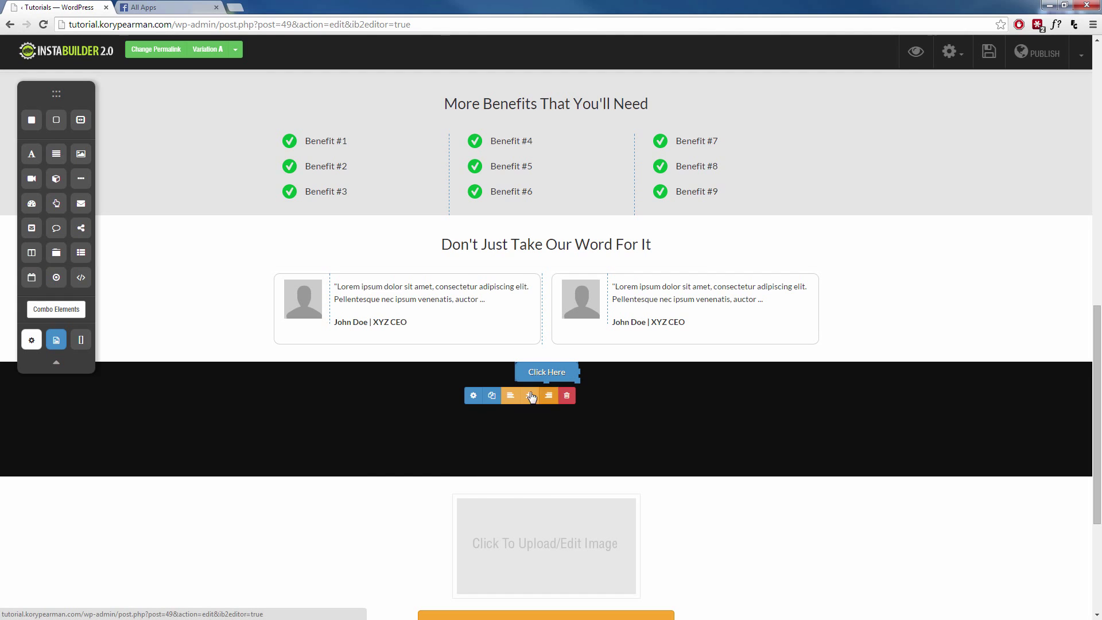
click(472, 397)
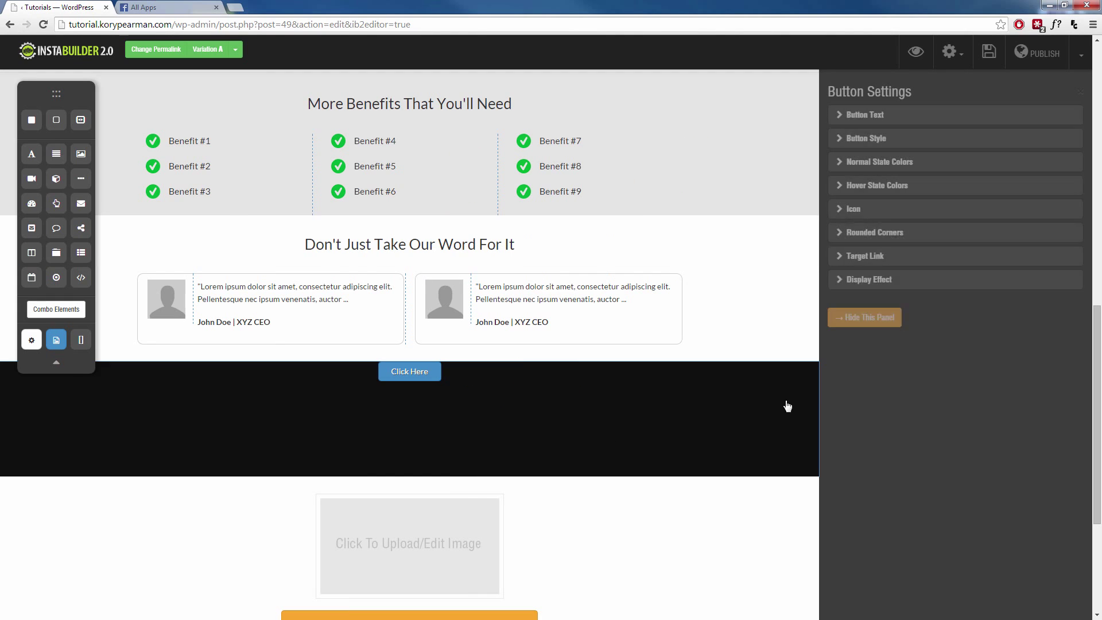
click(867, 317)
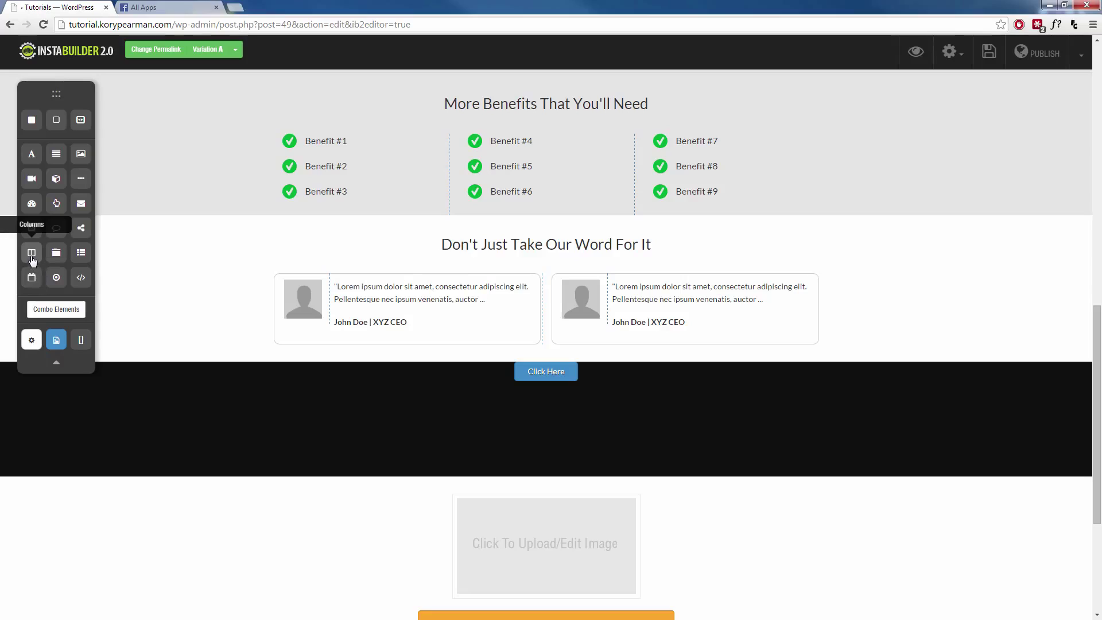
Place a three-column row under the Click Here button and give it a transparent background
drag(31, 256, 555, 430)
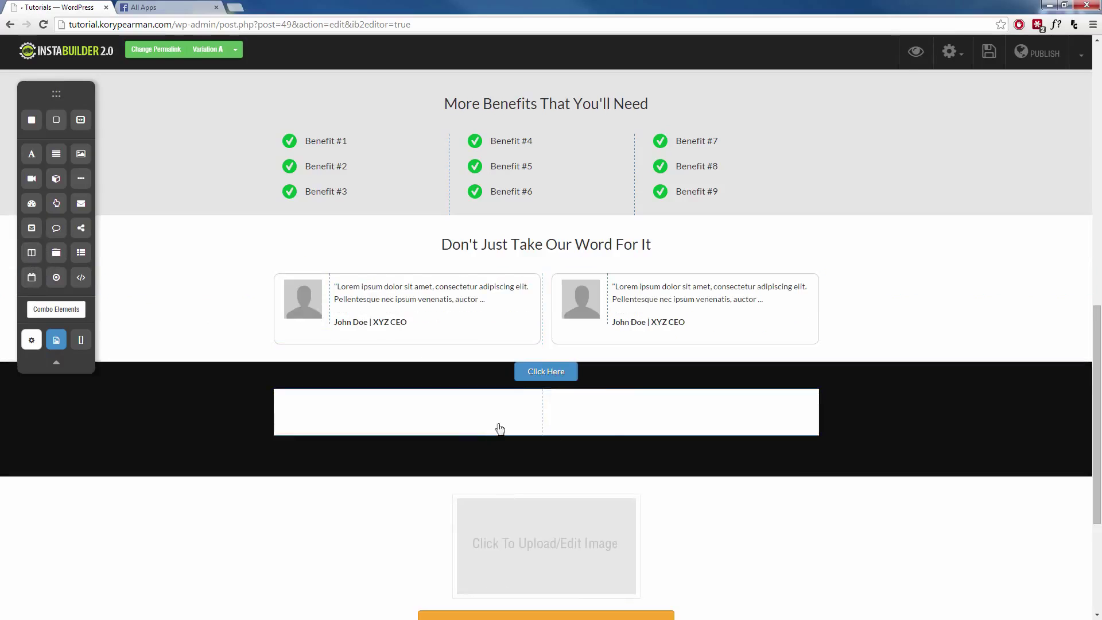
mouse_move(614, 430)
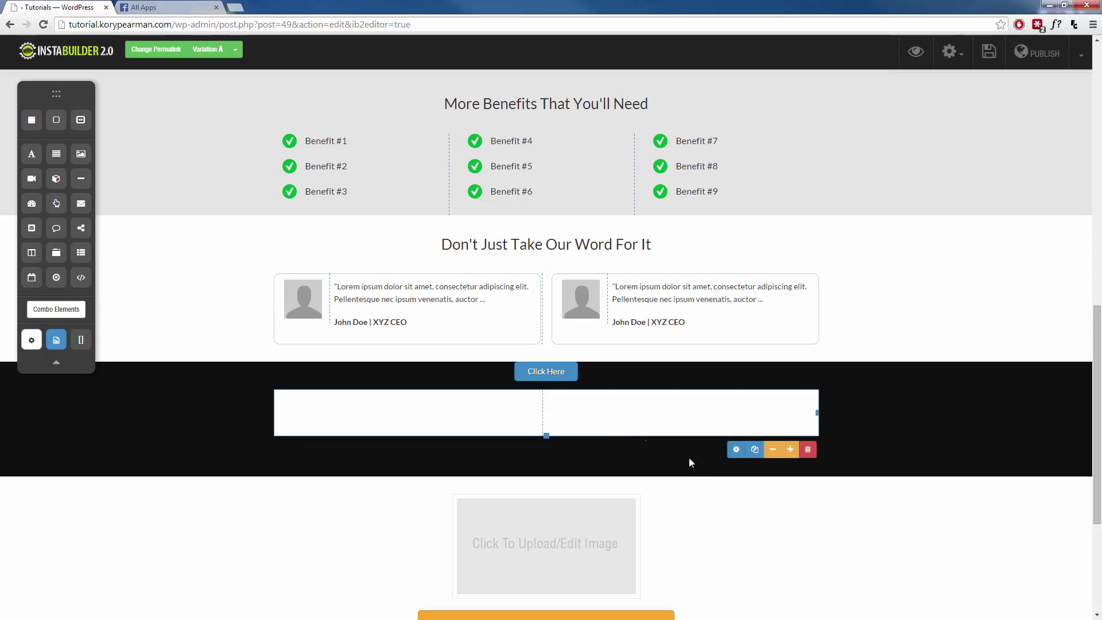
click(737, 451)
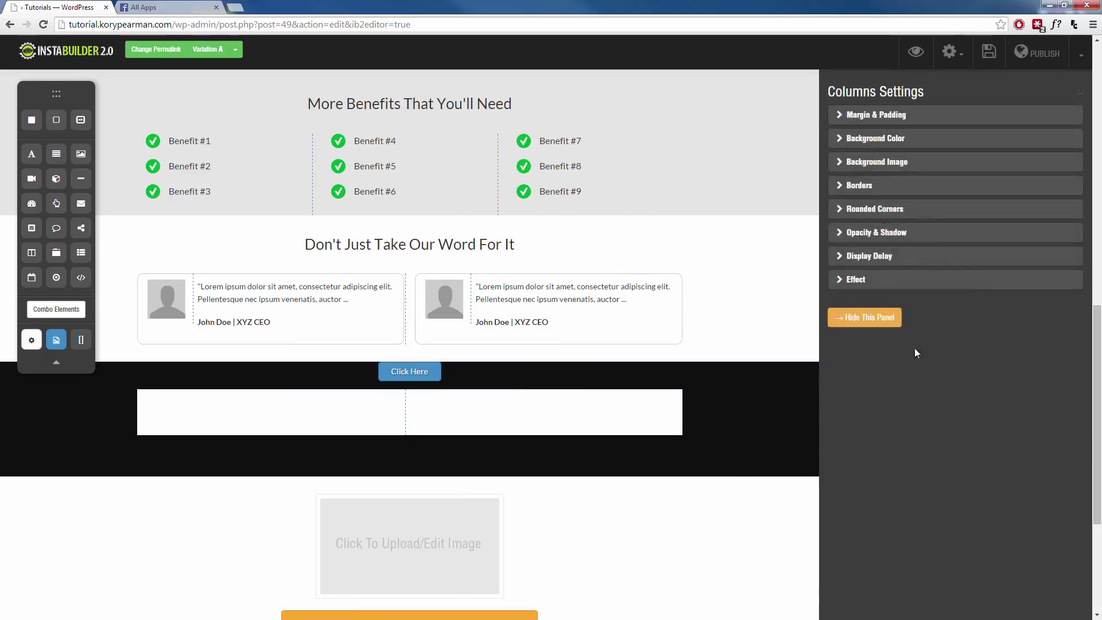
click(899, 139)
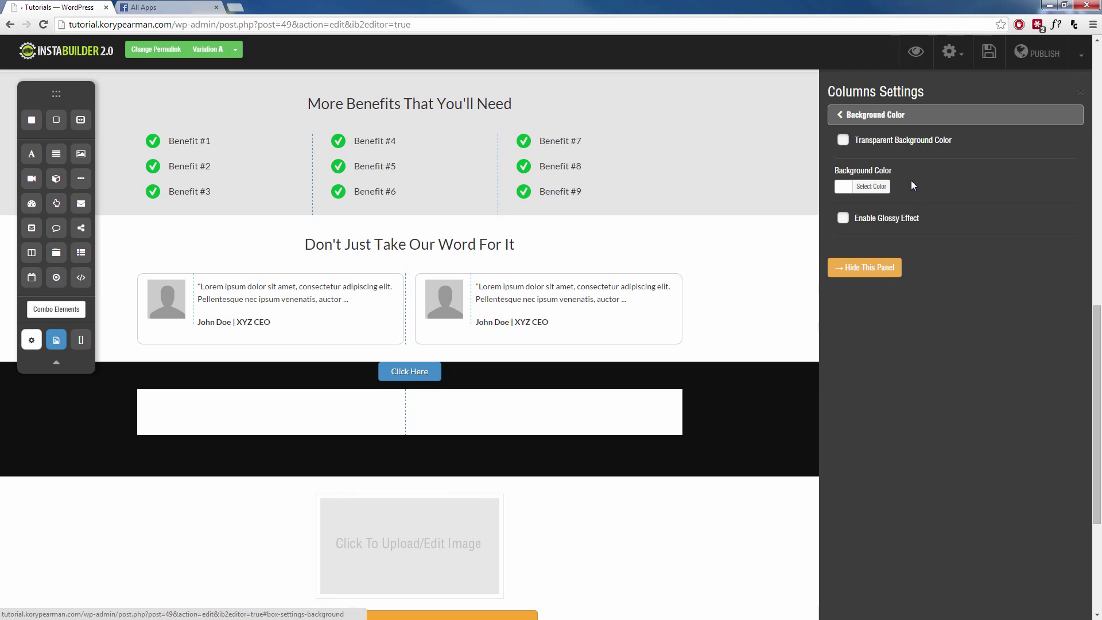
click(843, 140)
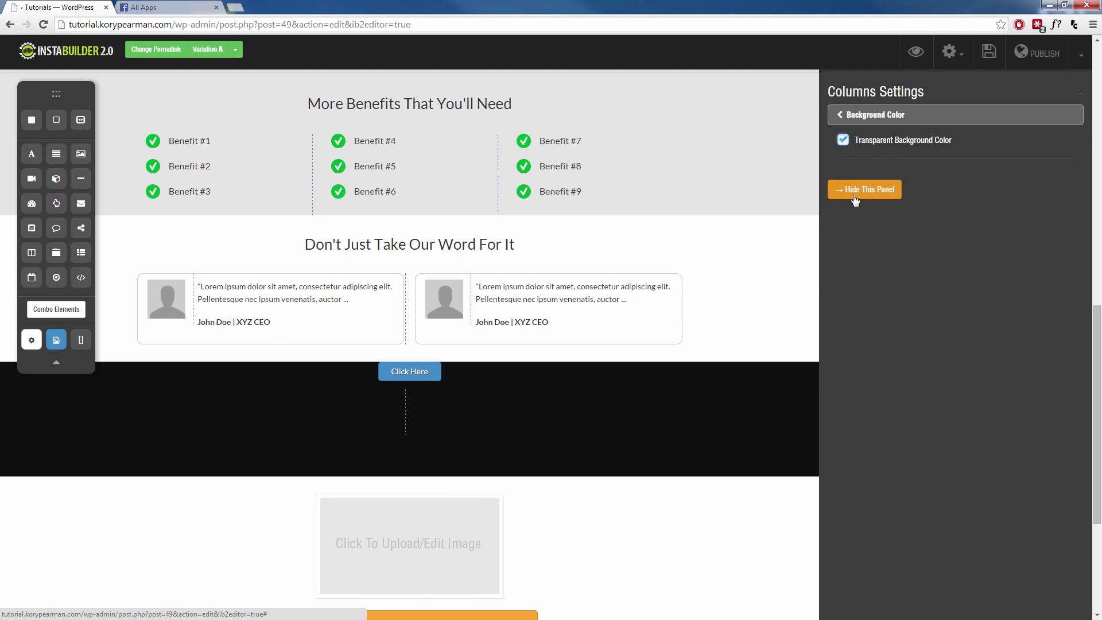
click(858, 195)
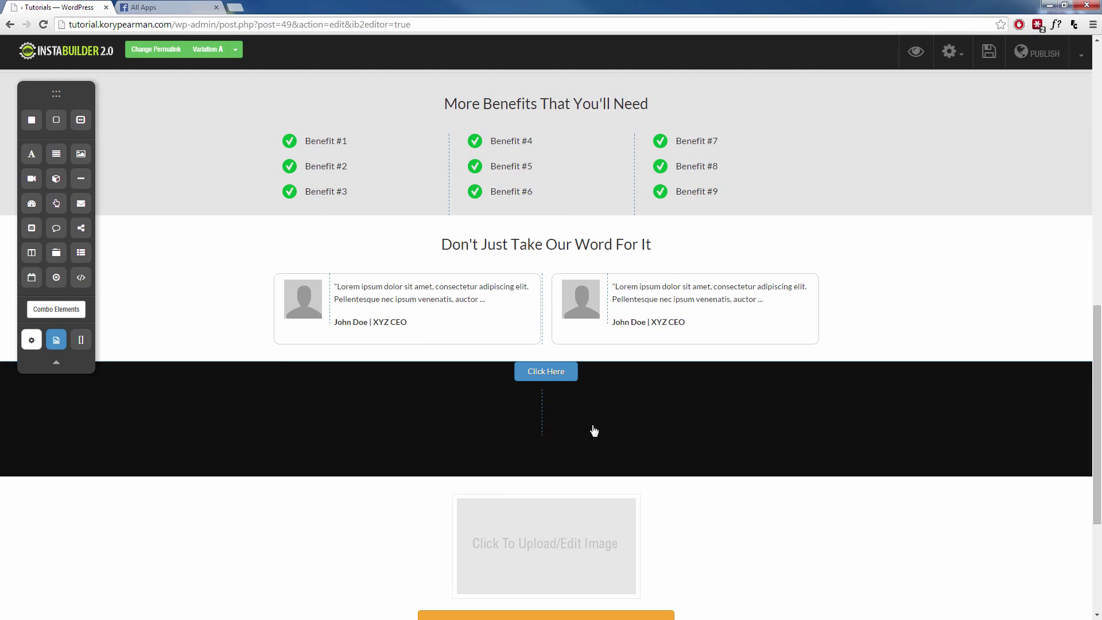
mouse_move(719, 438)
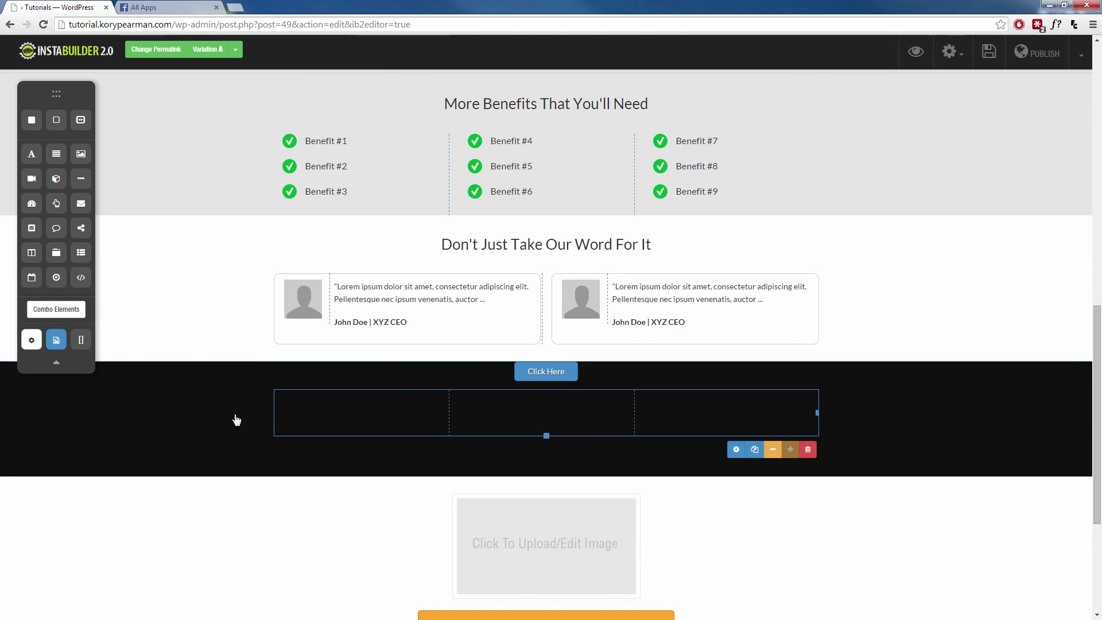
scroll(236, 419, up, 1)
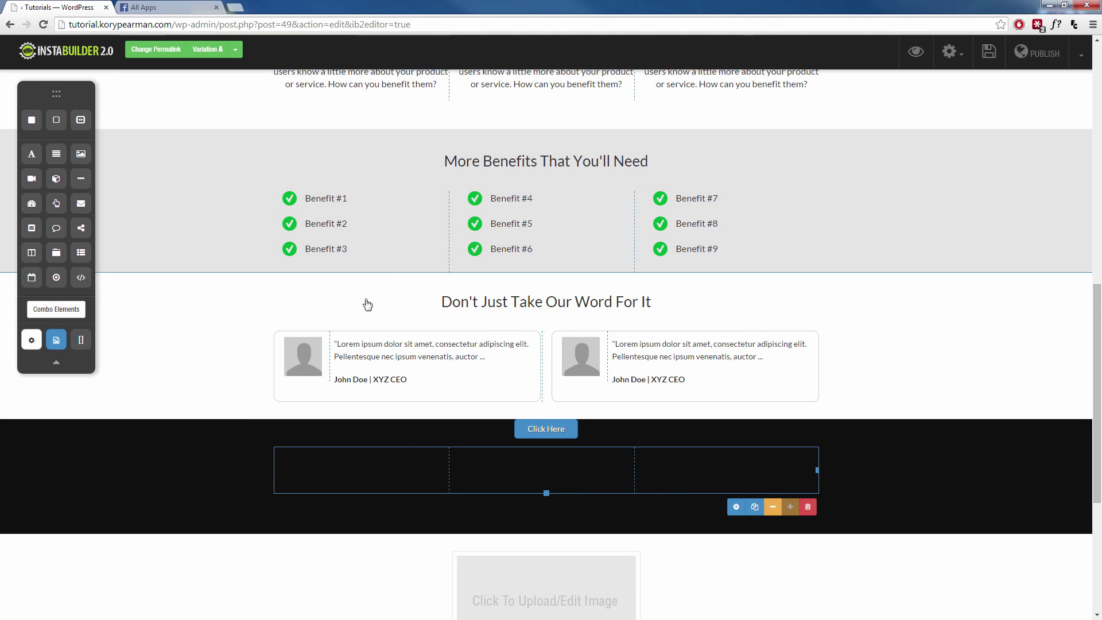
Bring up the TRY IT FREE FOR 30 DAYS button's settings and close them unchanged
mouse_move(217, 358)
mouse_move(232, 313)
scroll(254, 348, up, 3)
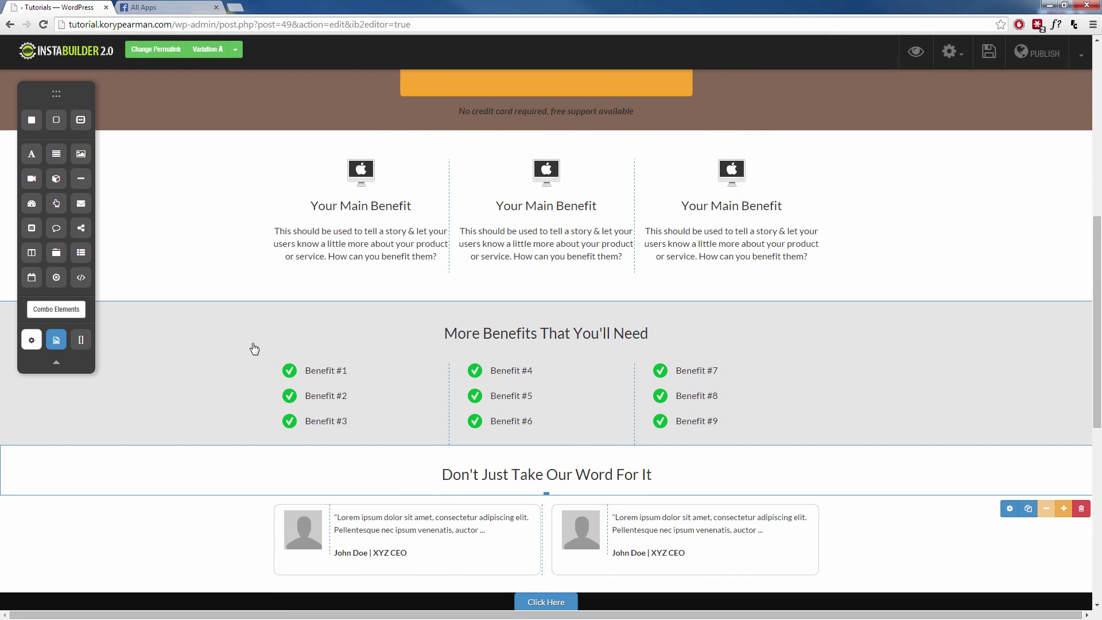
scroll(233, 327, up, 3)
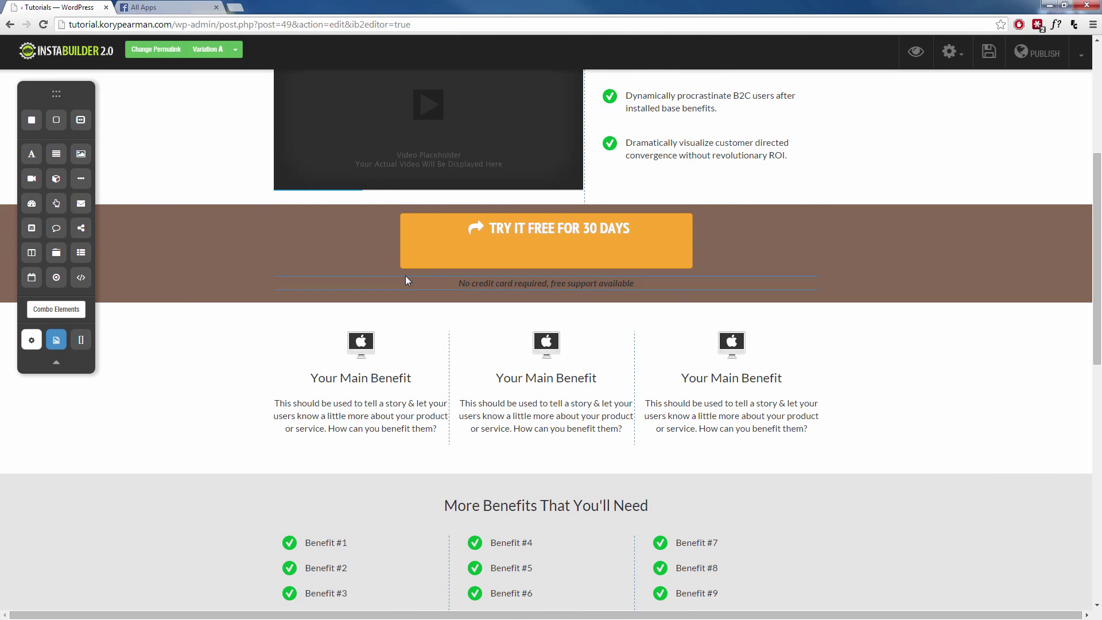
mouse_move(465, 253)
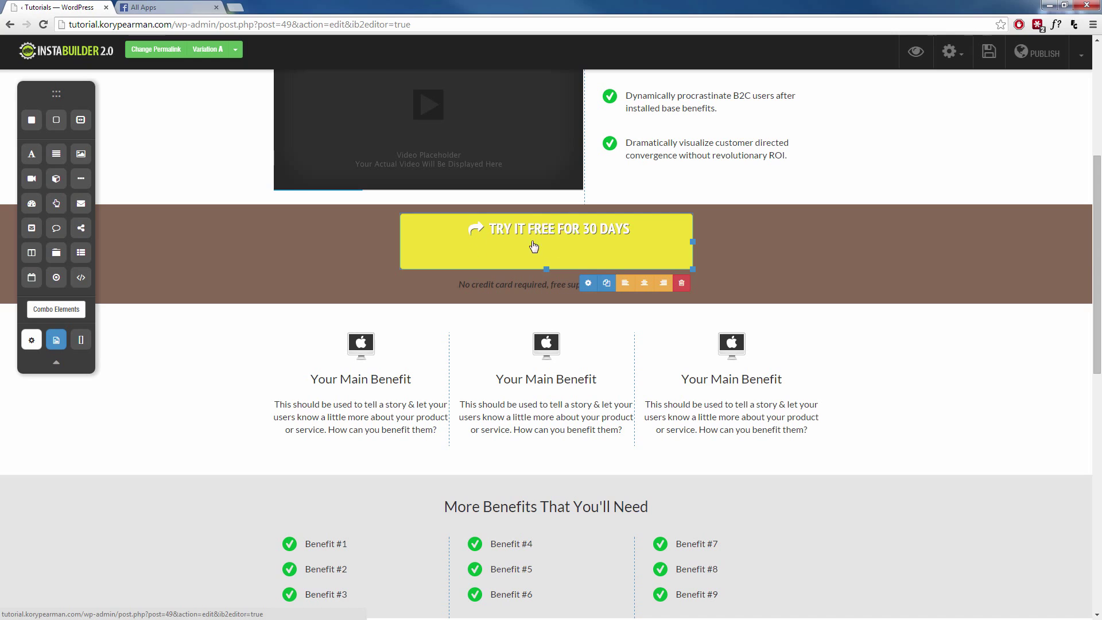
click(586, 284)
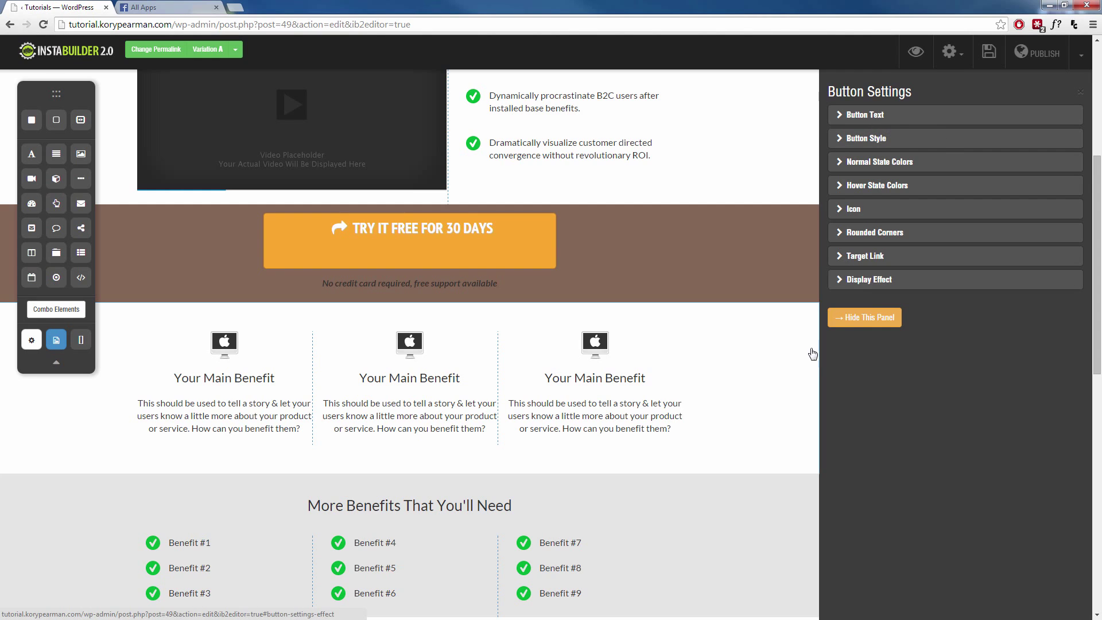
click(864, 318)
Shrink the TRY IT FREE button to about half its height and narrow its width
scroll(228, 379, down, 4)
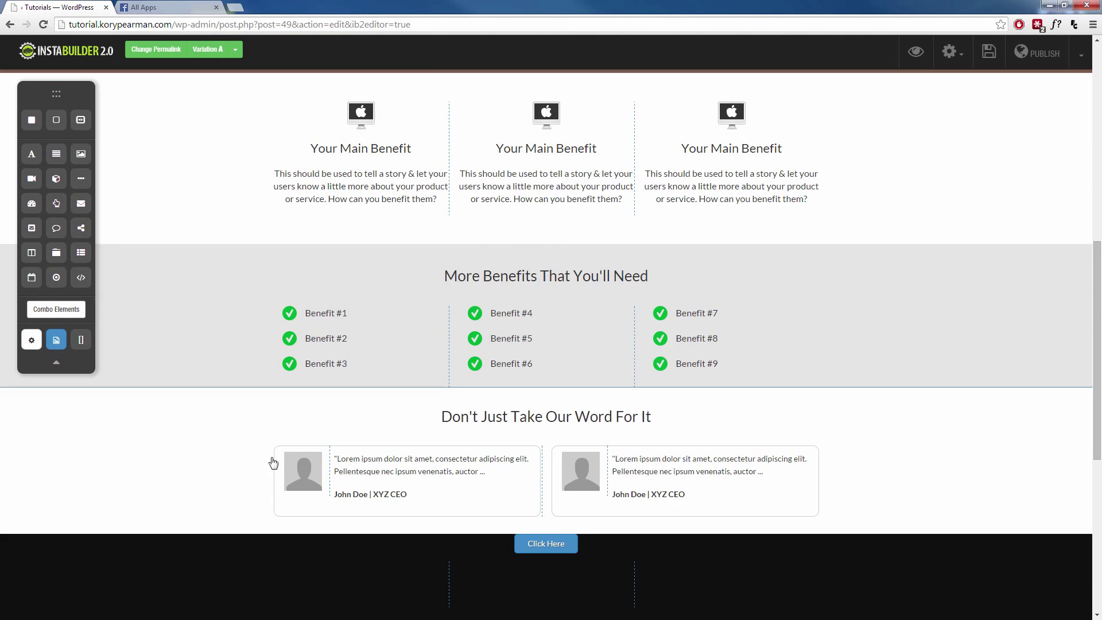
scroll(261, 414, down, 2)
scroll(274, 459, up, 3)
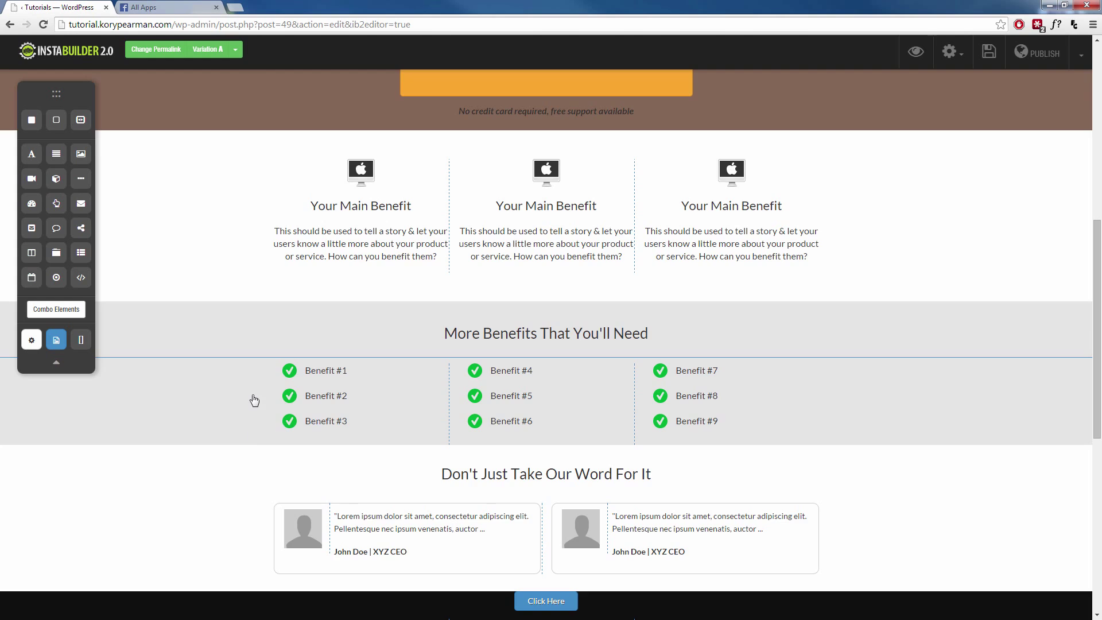
scroll(254, 399, up, 2)
scroll(718, 350, up, 3)
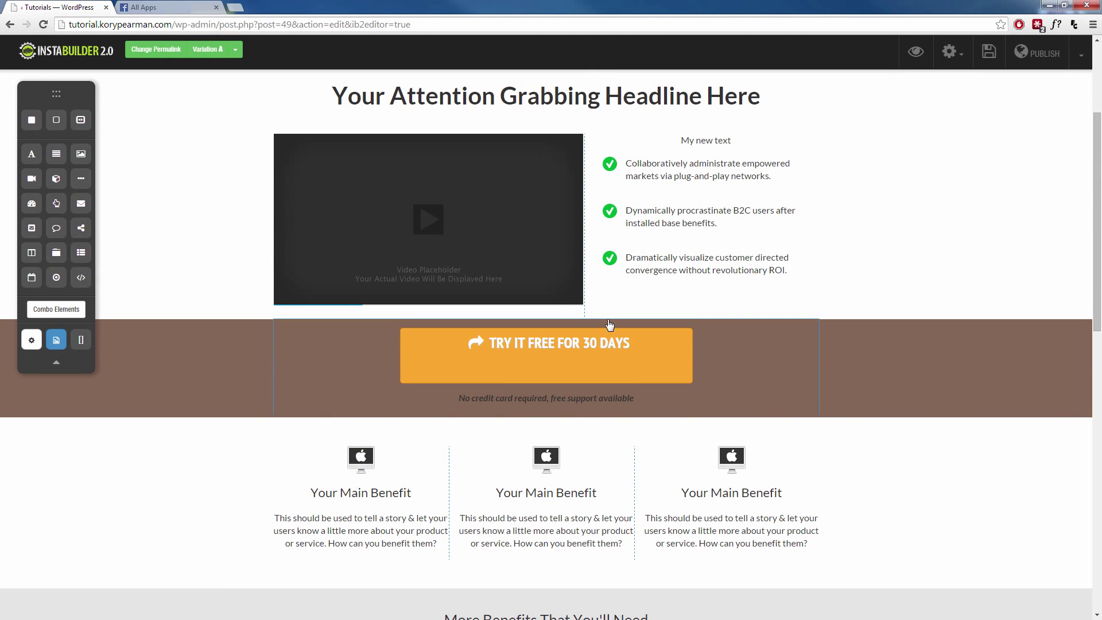
click(626, 368)
drag(546, 383, 546, 357)
drag(692, 345, 575, 351)
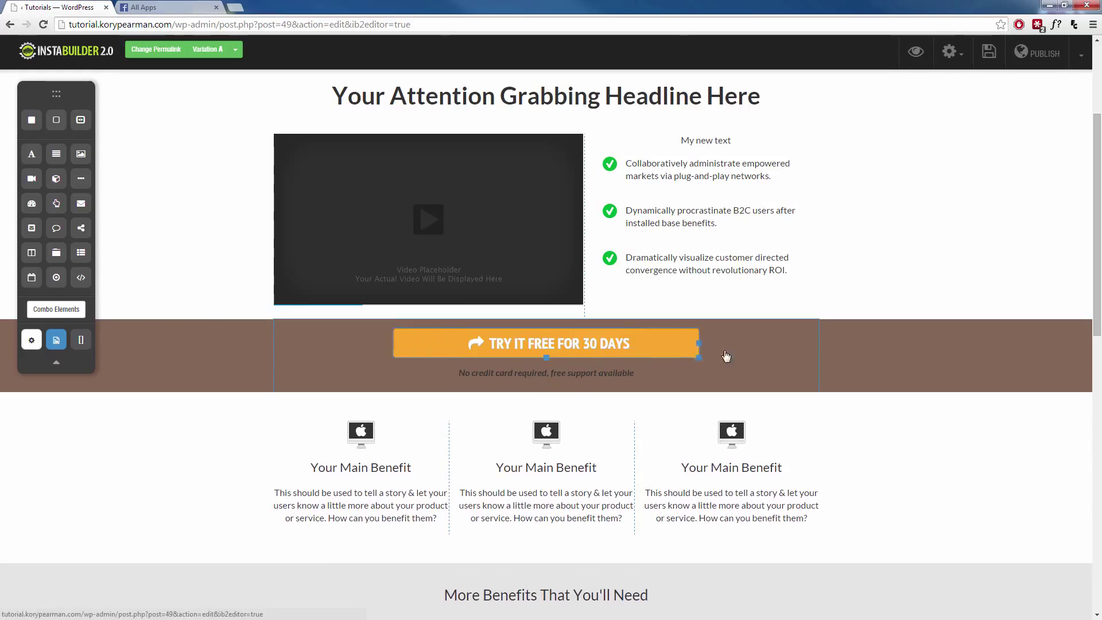